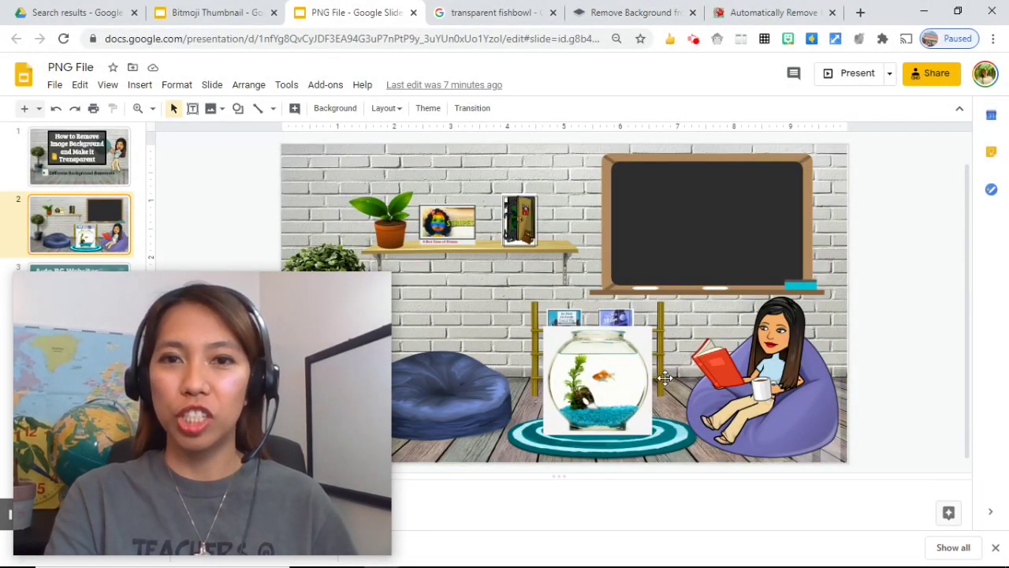
Insert the clear glass bowl with a plant from a 'transparent fishbowl' web search onto the slide
{"action": "left_click", "coordinate": [140, 84]}
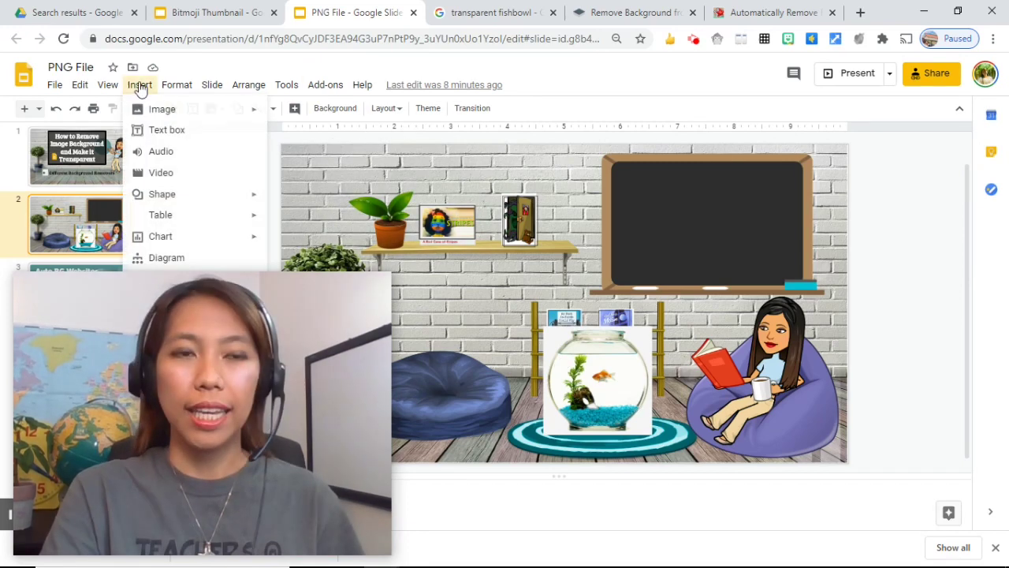
{"action": "mouse_move", "coordinate": [162, 109]}
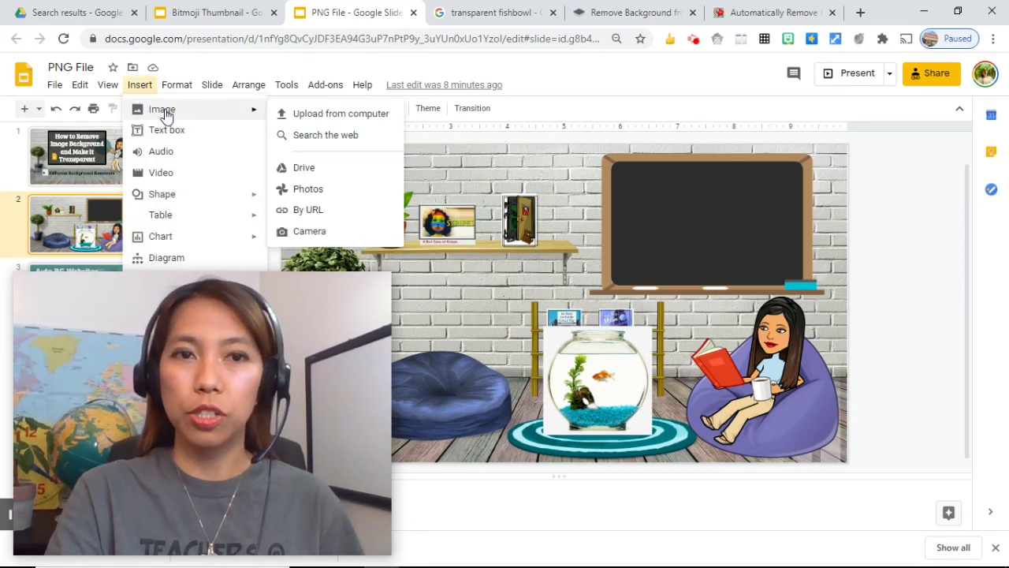
{"action": "left_click", "coordinate": [352, 135]}
{"action": "type", "text": "transparent fishbowl"}
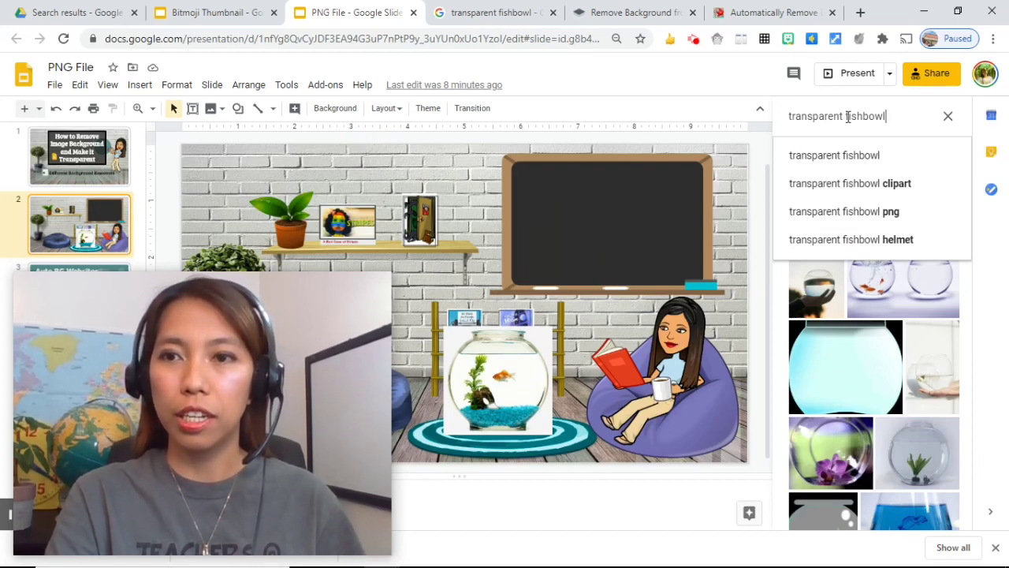
{"action": "key", "text": "Return"}
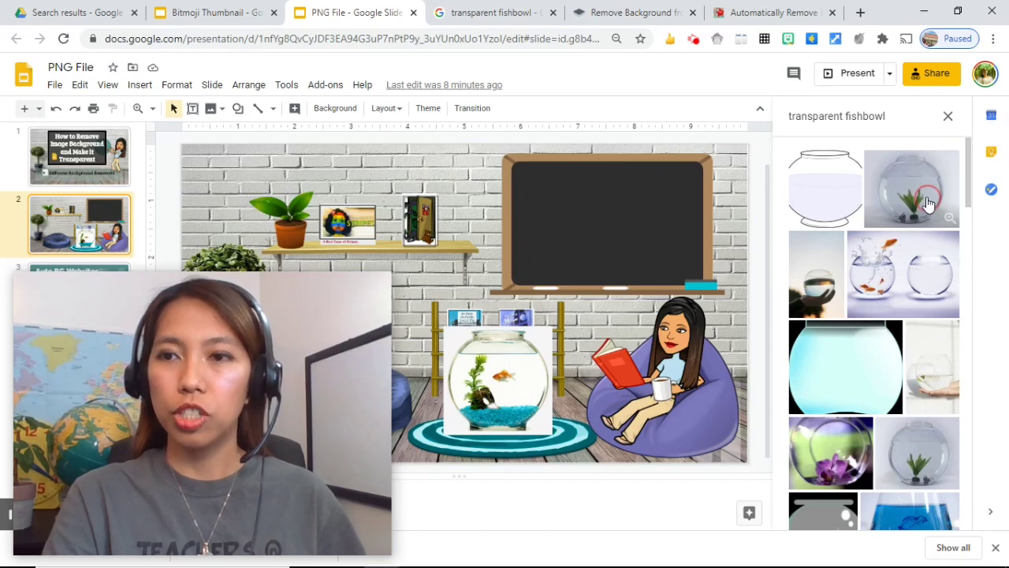
{"action": "left_click", "coordinate": [929, 204]}
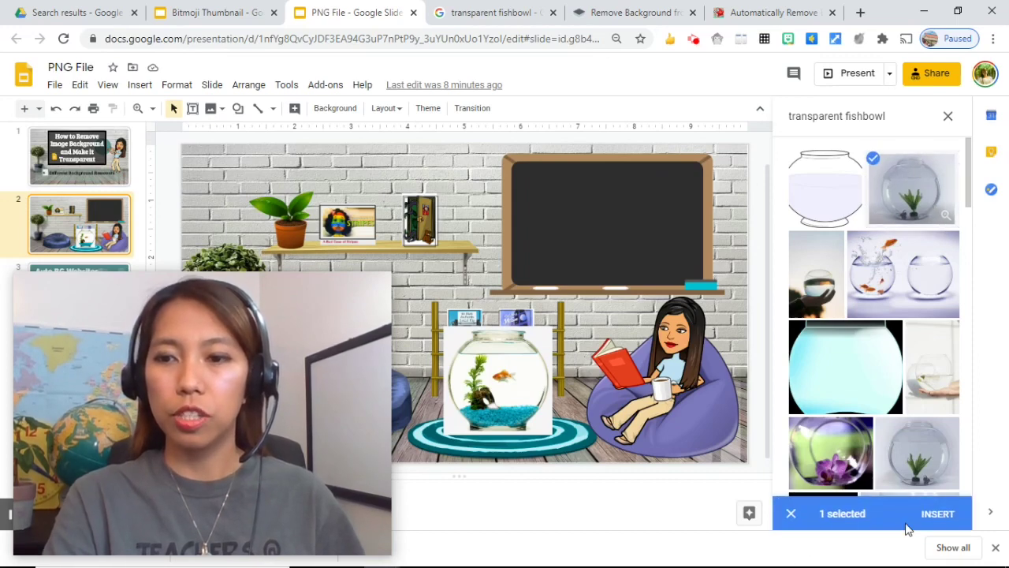
{"action": "left_click", "coordinate": [930, 513]}
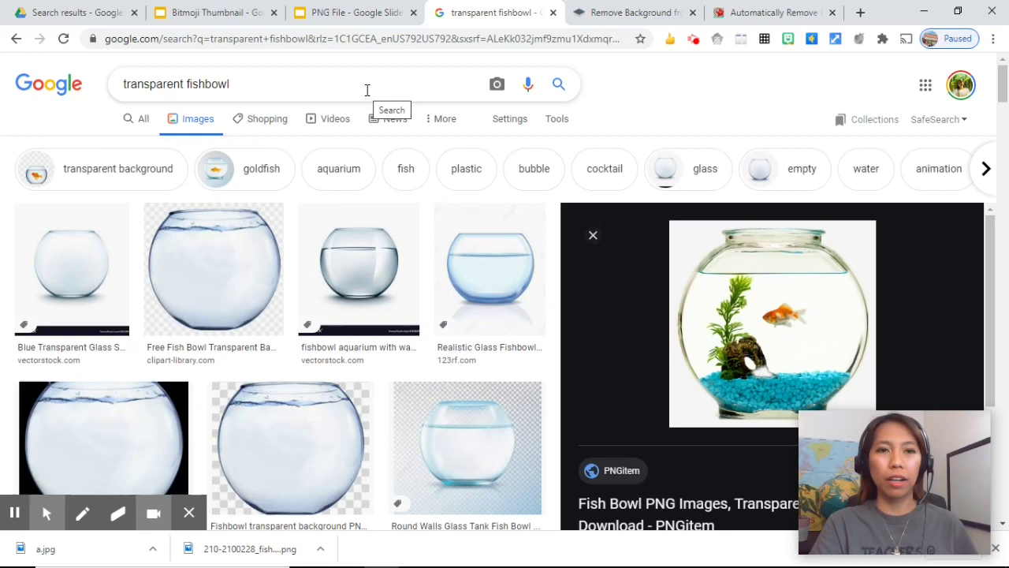
Change the search query to 'fishbowl' and copy the goldfish bowl preview's image address
{"action": "left_click_drag", "start_coordinate": [185, 84], "coordinate": [96, 89]}
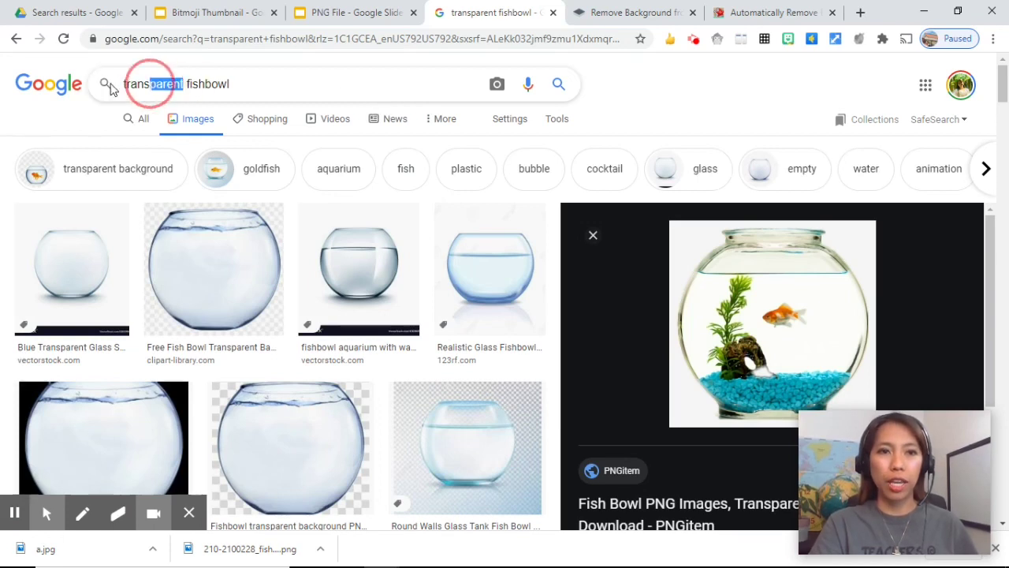
{"action": "key", "text": "BackSpace"}
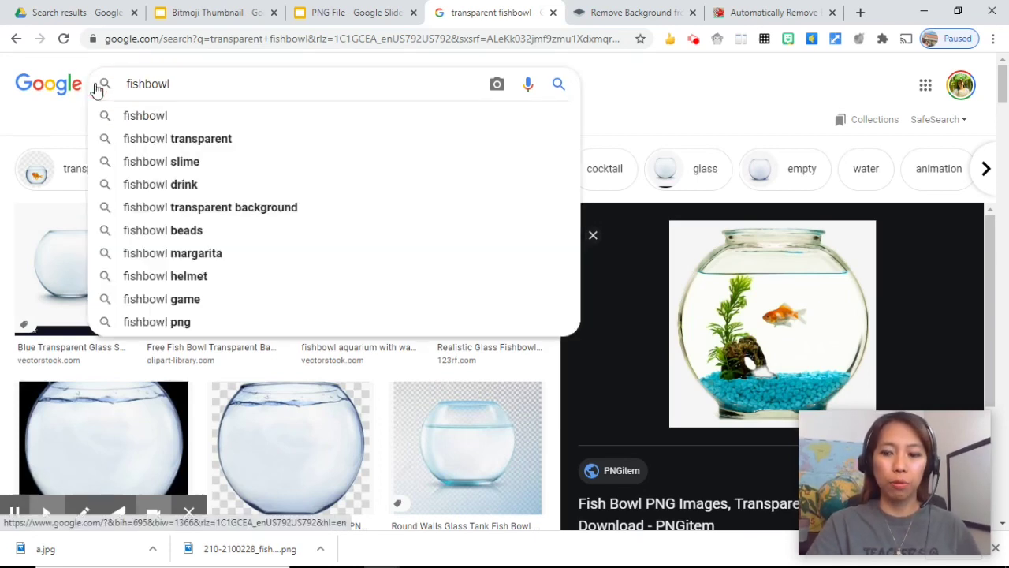
{"action": "key", "text": "Delete"}
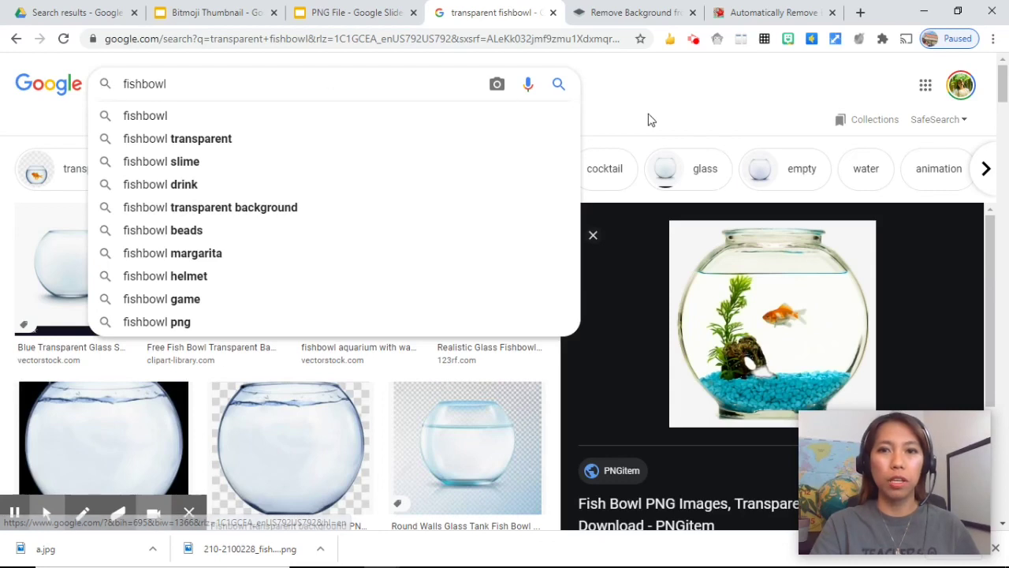
{"action": "left_click", "coordinate": [654, 119]}
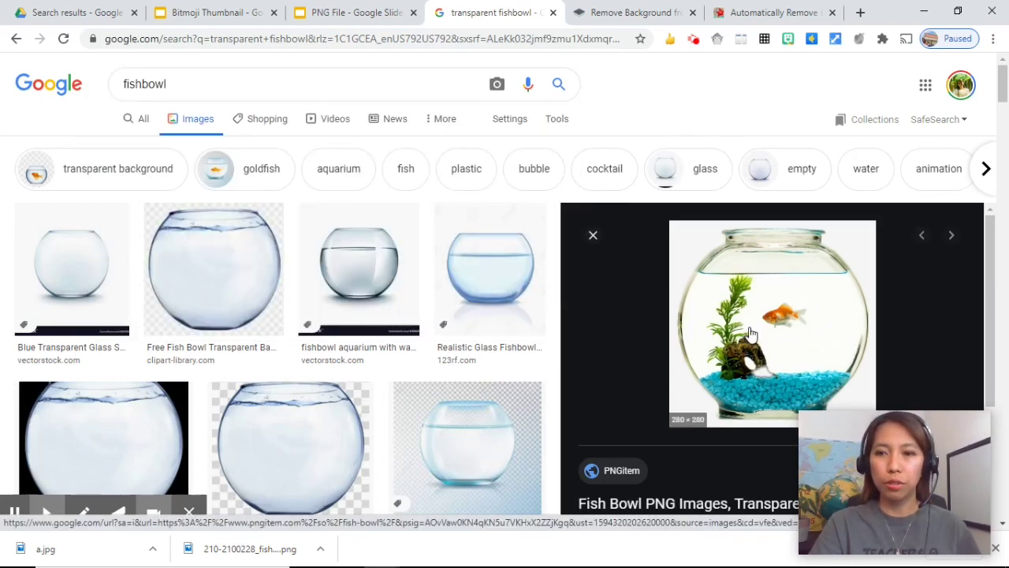
{"action": "right_click", "coordinate": [751, 334]}
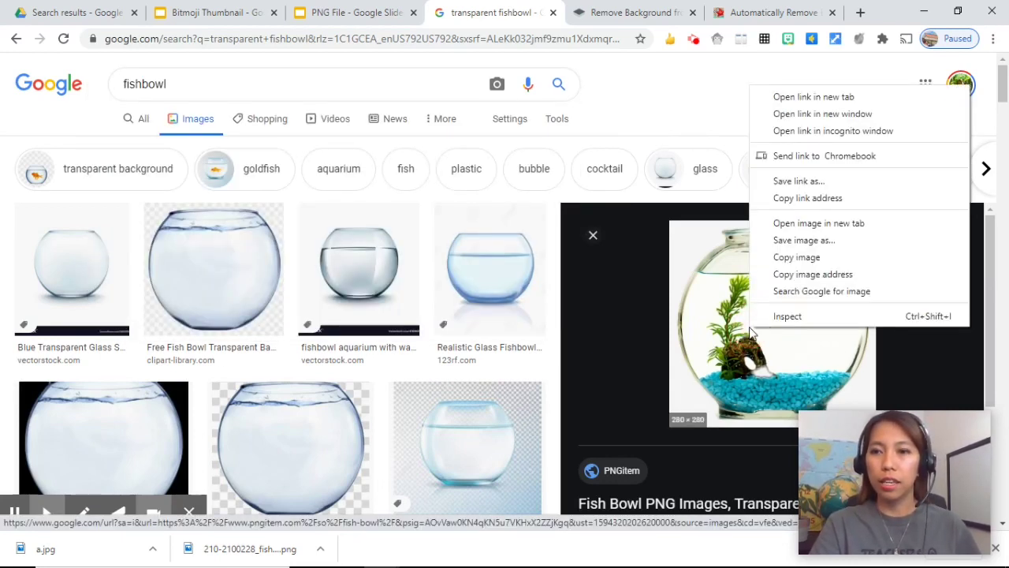
{"action": "left_click", "coordinate": [827, 276]}
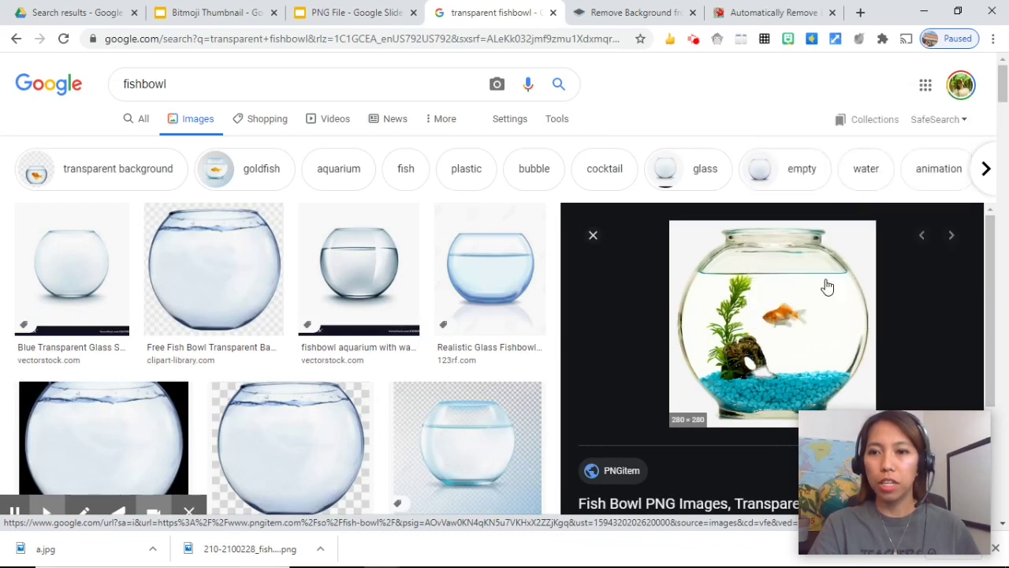
Load the remove.bg site in the background remover tab
{"action": "left_click", "coordinate": [621, 18]}
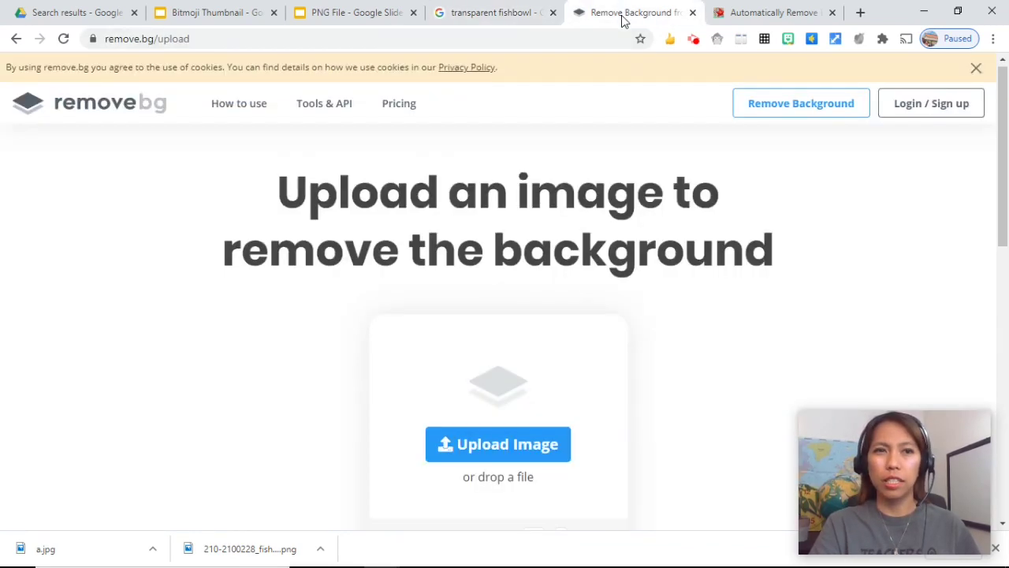
{"action": "left_click", "coordinate": [296, 43]}
{"action": "type", "text": "remov"}
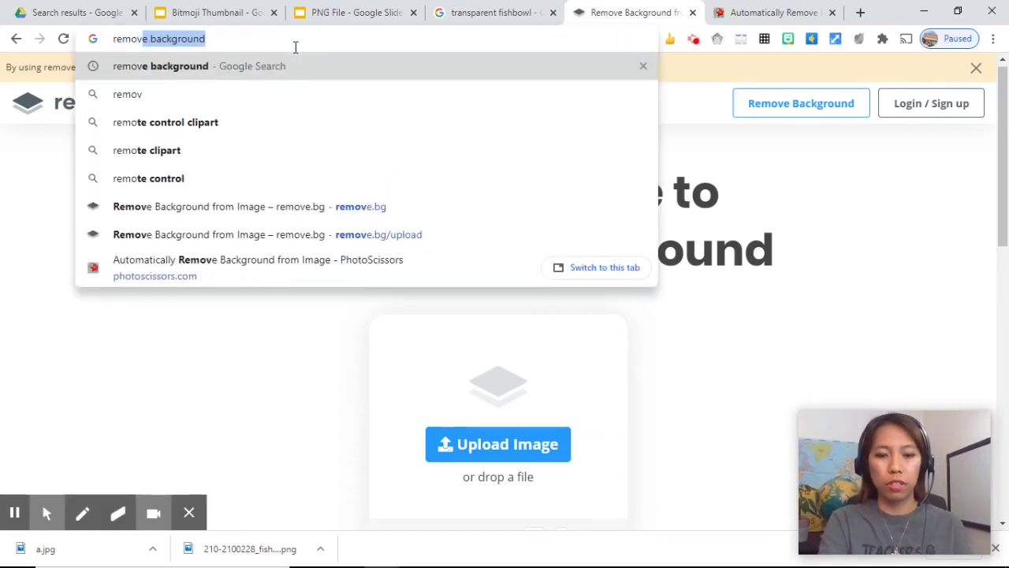
{"action": "type", "text": "e.bg"}
{"action": "key", "text": "Return"}
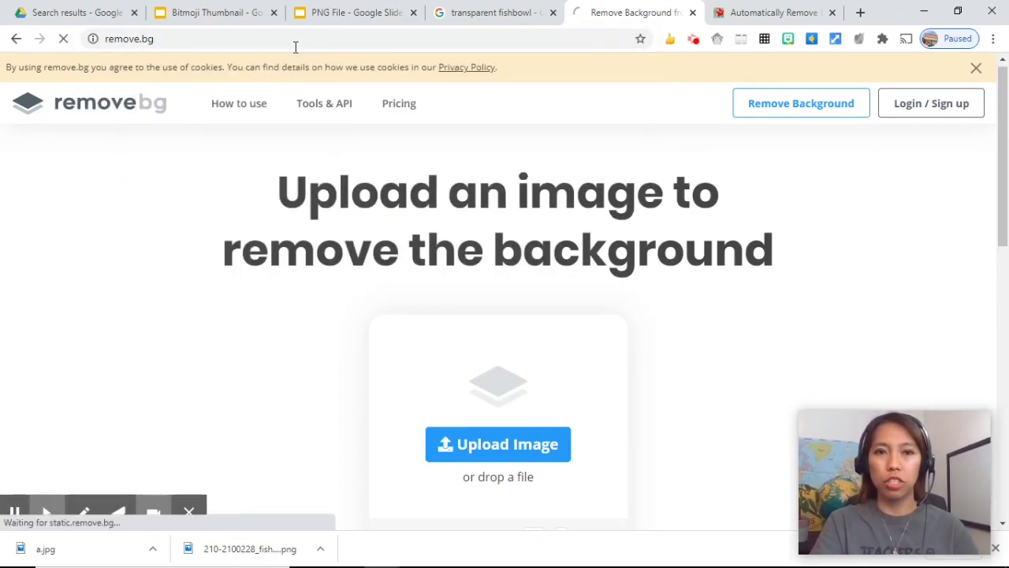
{"action": "left_click_drag", "start_coordinate": [1004, 89], "coordinate": [1002, 96]}
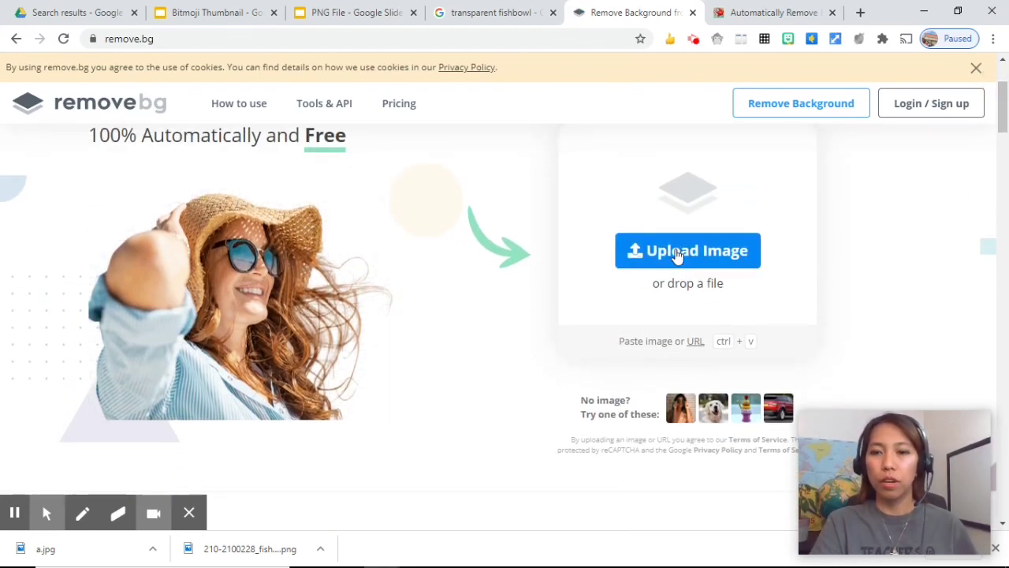
Submit the copied goldfish bowl image address to remove.bg by URL
{"action": "left_click", "coordinate": [696, 344]}
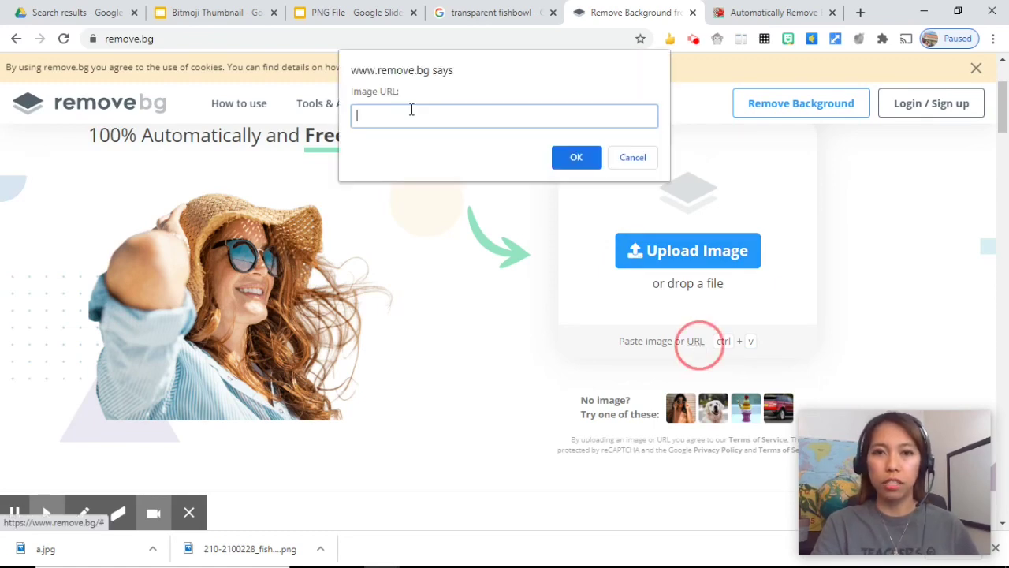
{"action": "key", "text": "ctrl+v"}
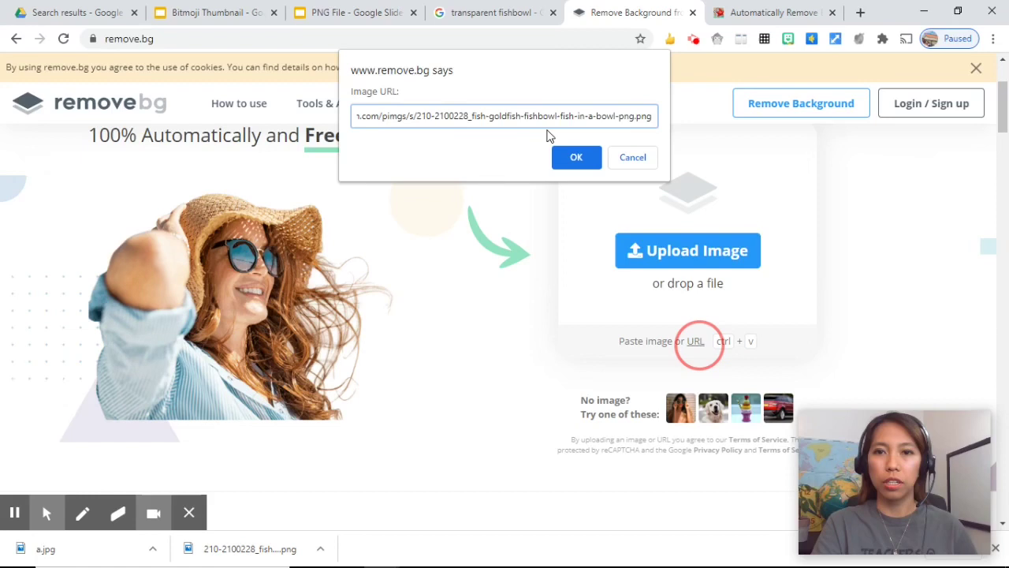
{"action": "left_click", "coordinate": [576, 157]}
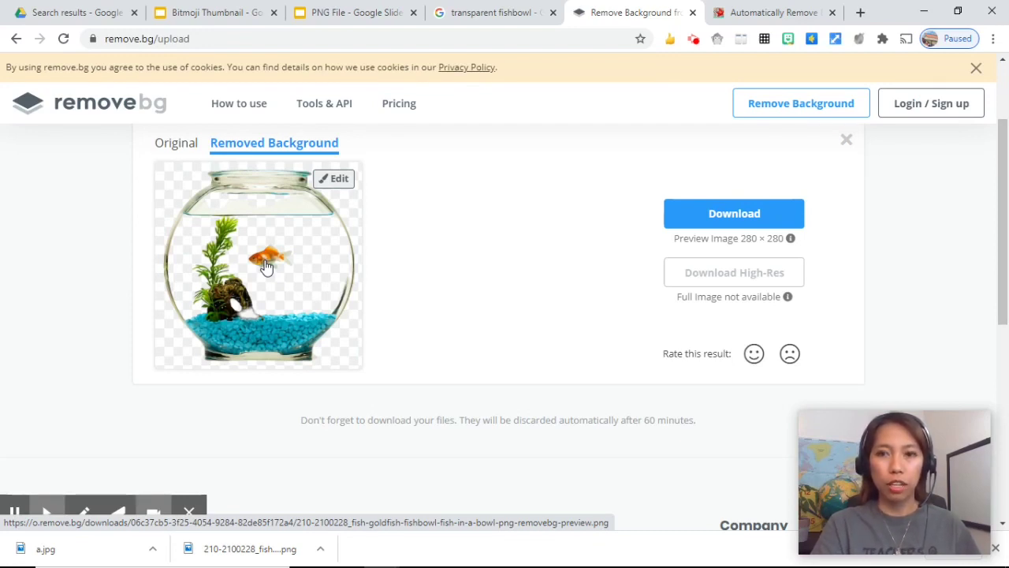
Save the background-free goldfish bowl as a PNG in the Vlog folder and copy the image
{"action": "left_click", "coordinate": [736, 220]}
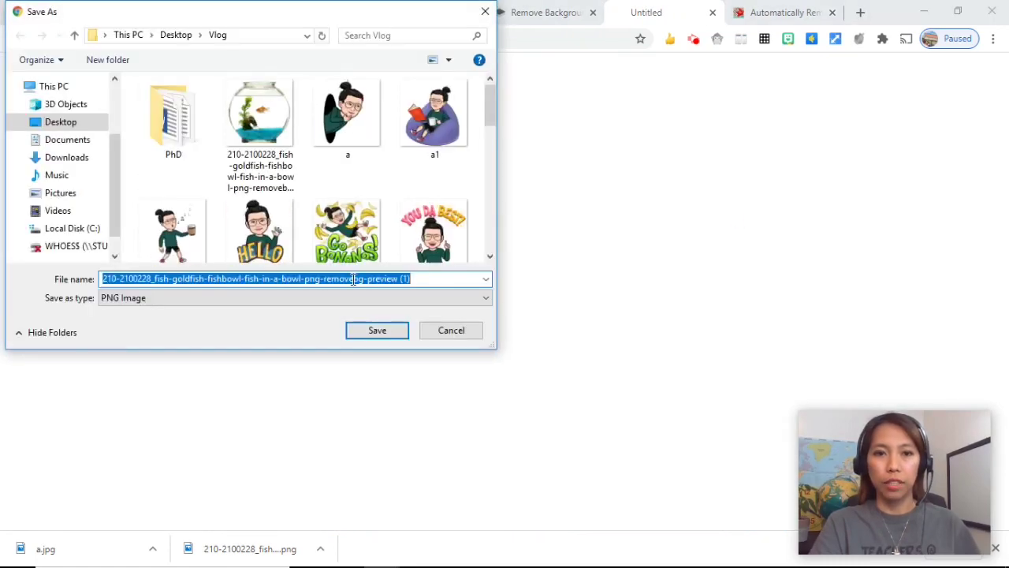
{"action": "left_click", "coordinate": [377, 330]}
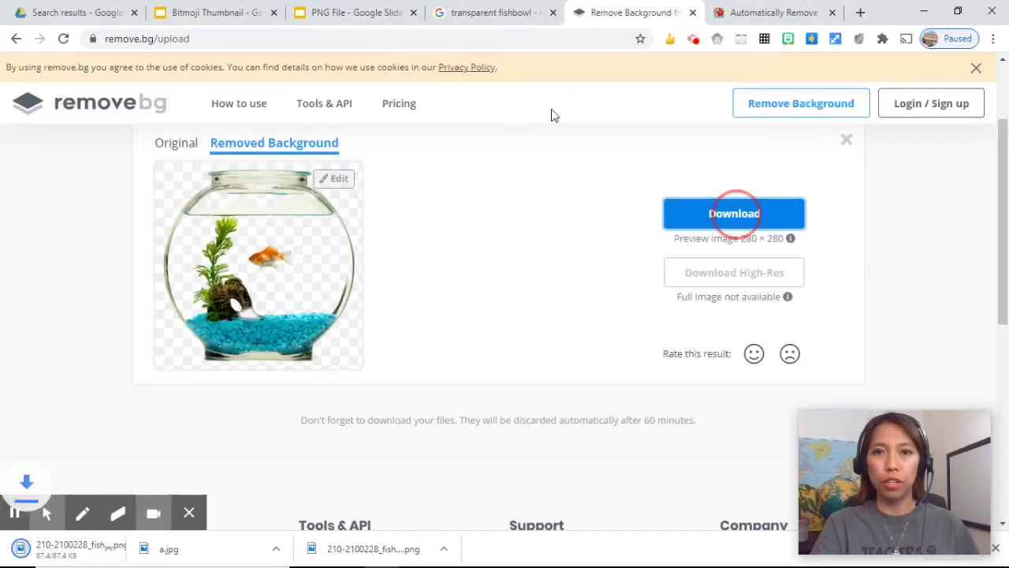
{"action": "right_click", "coordinate": [287, 256]}
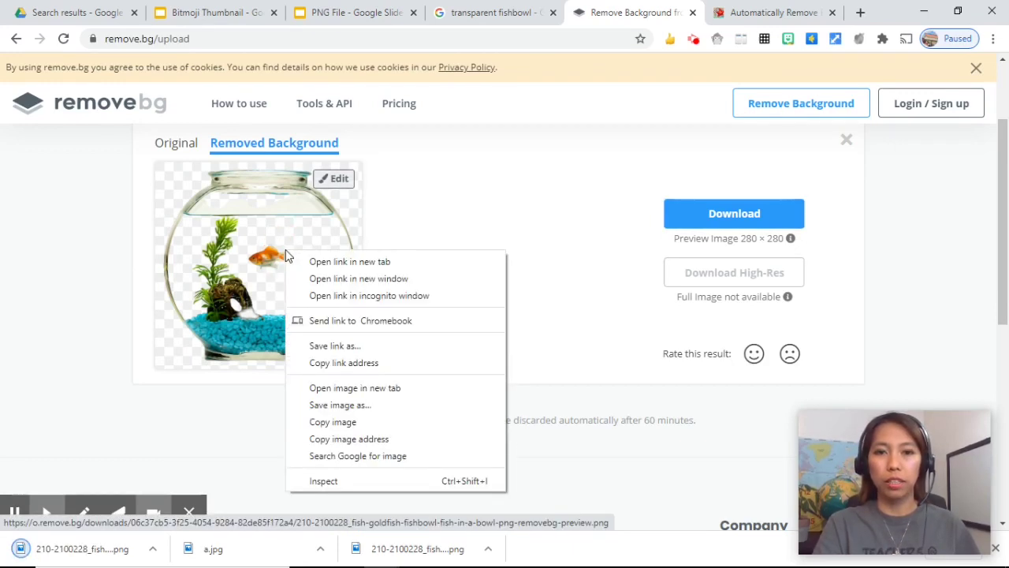
{"action": "left_click", "coordinate": [376, 430]}
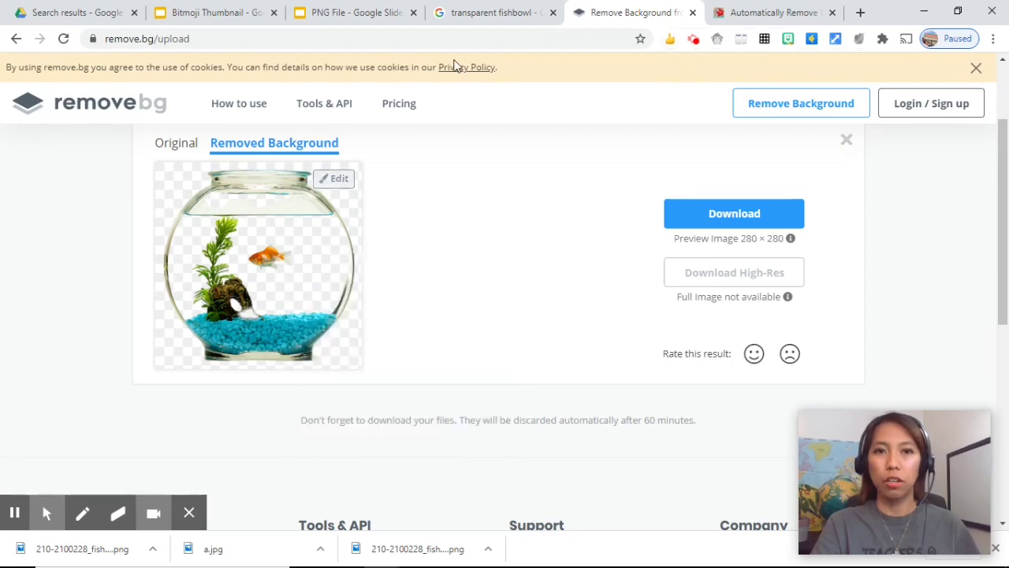
Paste the background-free goldfish bowl onto the slide and delete the clear web fishbowl
{"action": "left_click", "coordinate": [351, 16]}
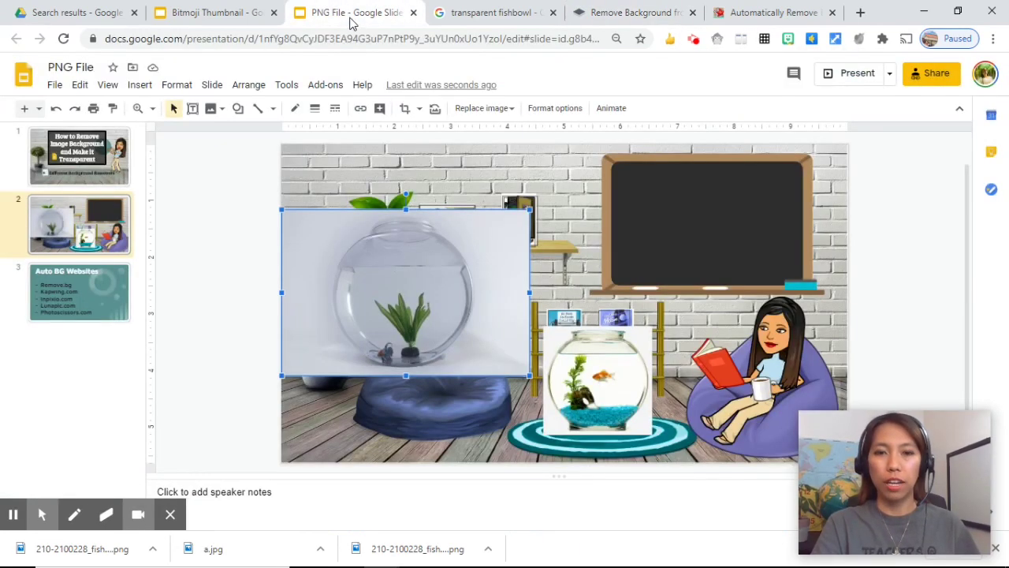
{"action": "key", "text": "ctrl+v"}
{"action": "left_click", "coordinate": [396, 287]}
{"action": "key", "text": "Delete"}
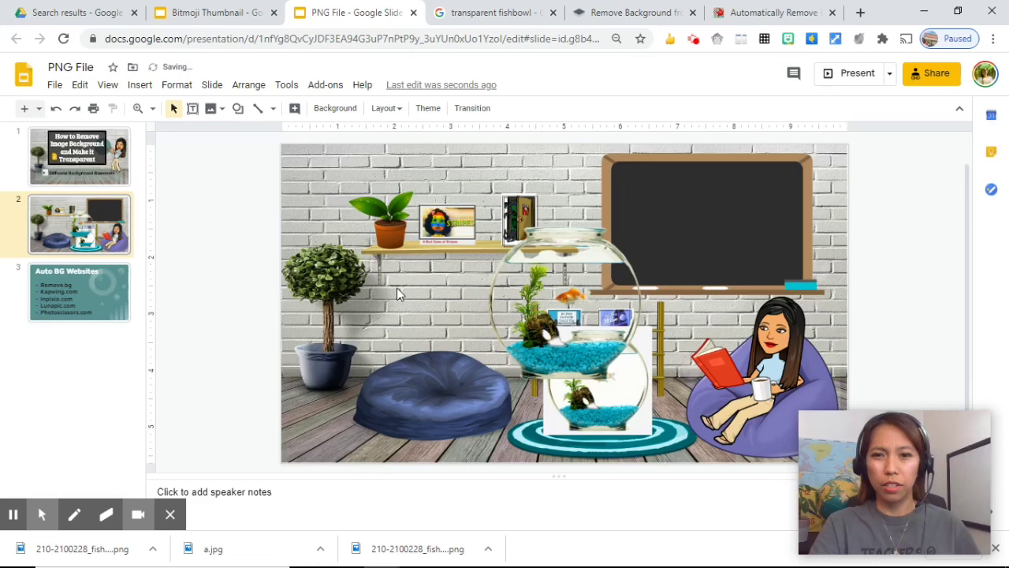
Move the white-boxed bowl near the shelf and place the shrunken transparent bowl on the rug
{"action": "left_click_drag", "start_coordinate": [614, 402], "coordinate": [423, 303]}
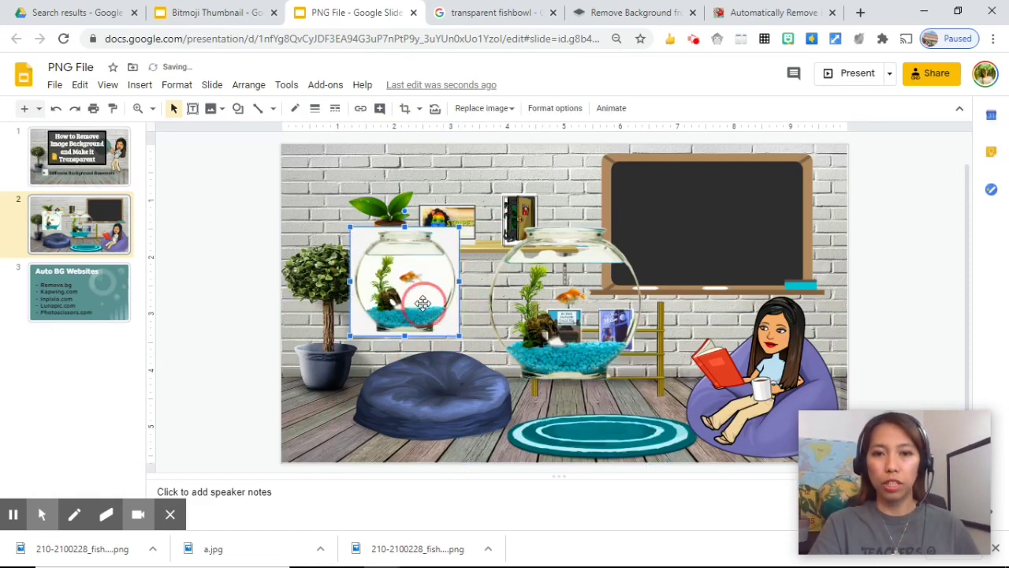
{"action": "left_click_drag", "start_coordinate": [423, 304], "coordinate": [431, 322]}
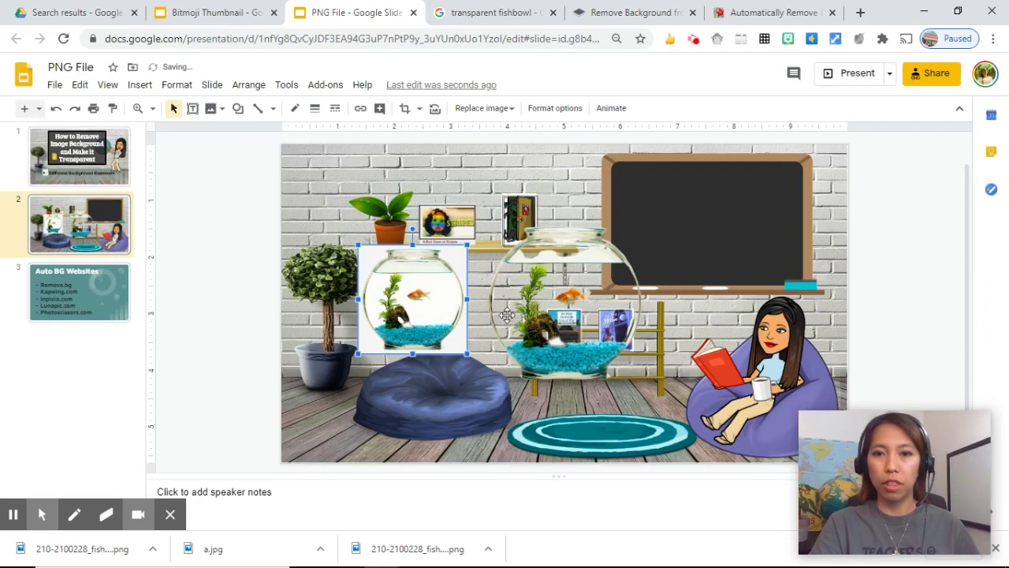
{"action": "left_click_drag", "start_coordinate": [568, 284], "coordinate": [611, 361]}
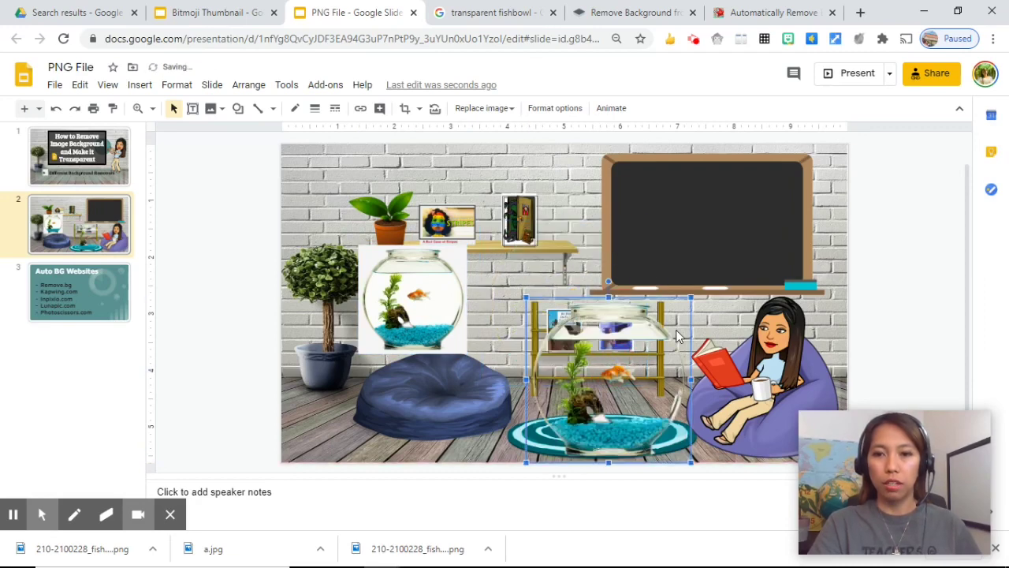
{"action": "left_click_drag", "start_coordinate": [693, 294], "coordinate": [646, 346]}
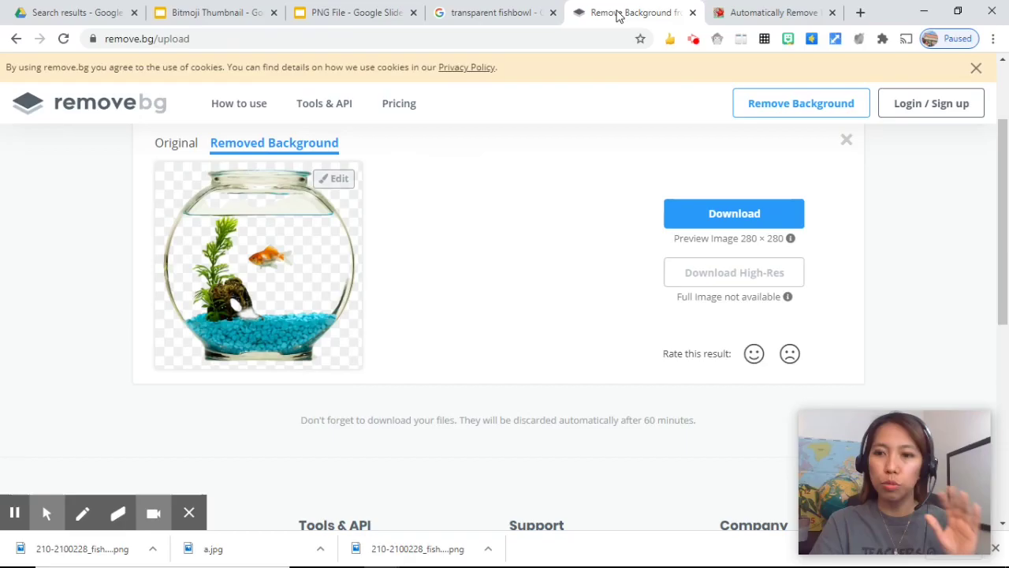
Upload tree picture a1 to remove.bg, then begin an image upload in PhotoScissors
{"action": "left_click", "coordinate": [733, 214]}
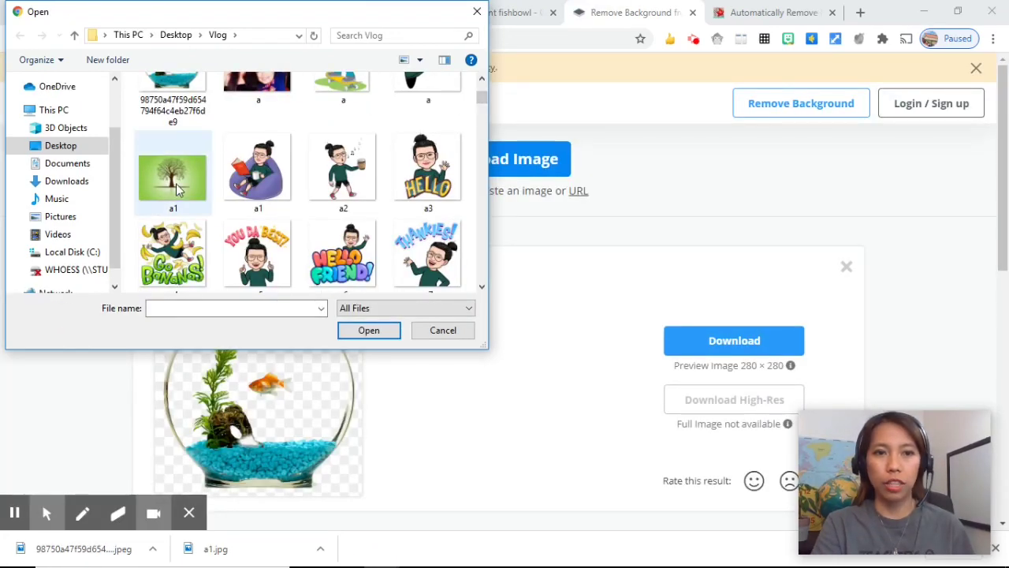
{"action": "double_click", "coordinate": [172, 209]}
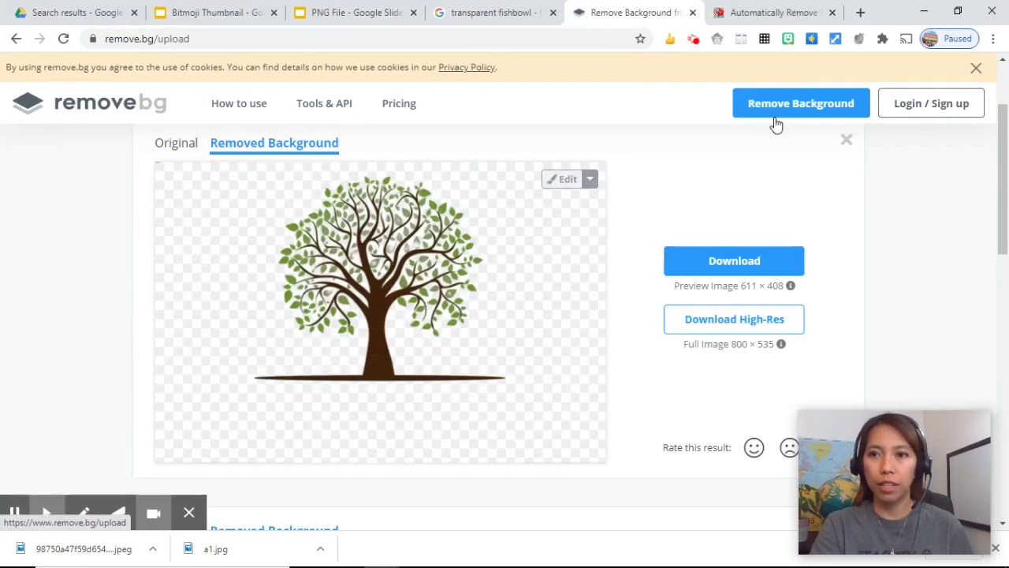
{"action": "left_click", "coordinate": [788, 20]}
{"action": "left_click", "coordinate": [520, 443]}
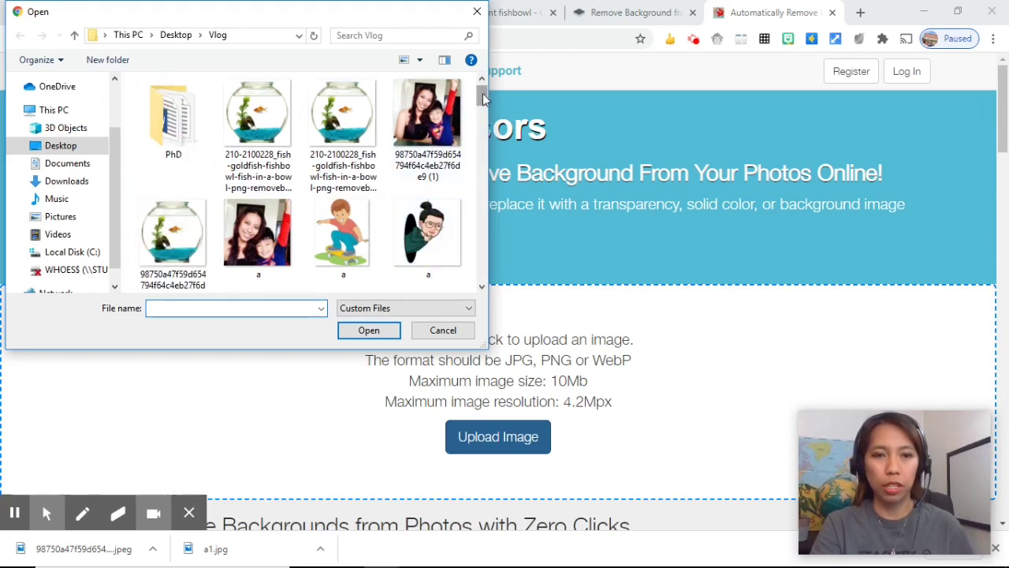
Load the green tree picture a1 into PhotoScissors and bring back remove.bg's tree result
{"action": "scroll", "coordinate": [483, 93], "scroll_direction": "down", "scroll_amount": 5}
{"action": "double_click", "coordinate": [190, 208]}
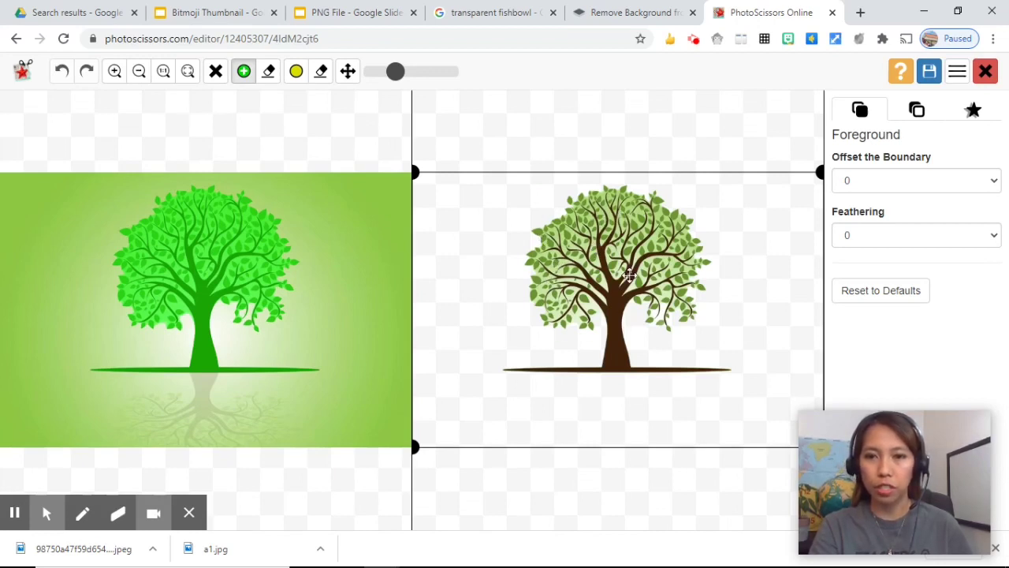
{"action": "left_click", "coordinate": [623, 13]}
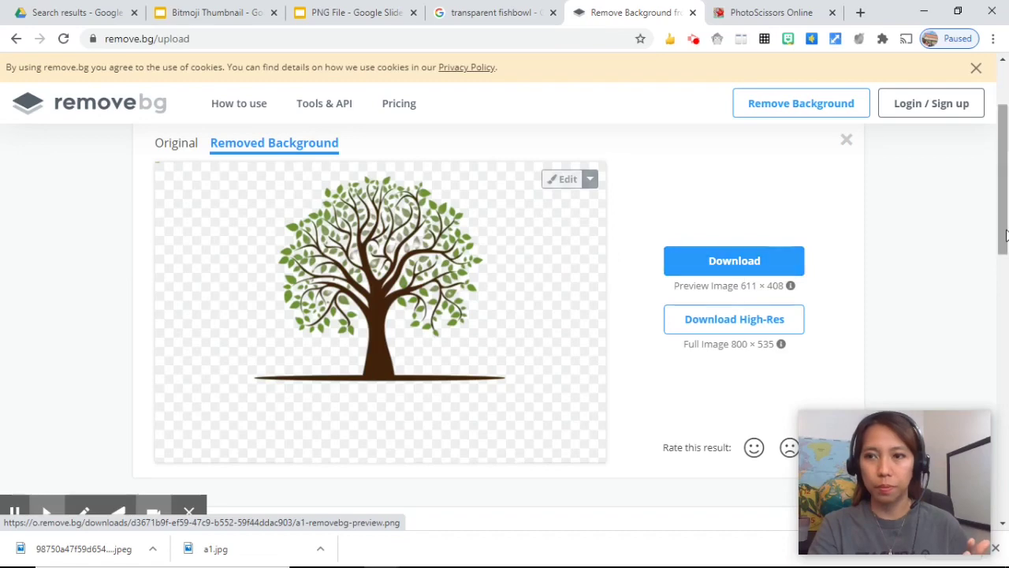
Upload the woman-and-boy family photo to remove.bg for background removal
{"action": "left_click_drag", "start_coordinate": [1004, 230], "coordinate": [1005, 169]}
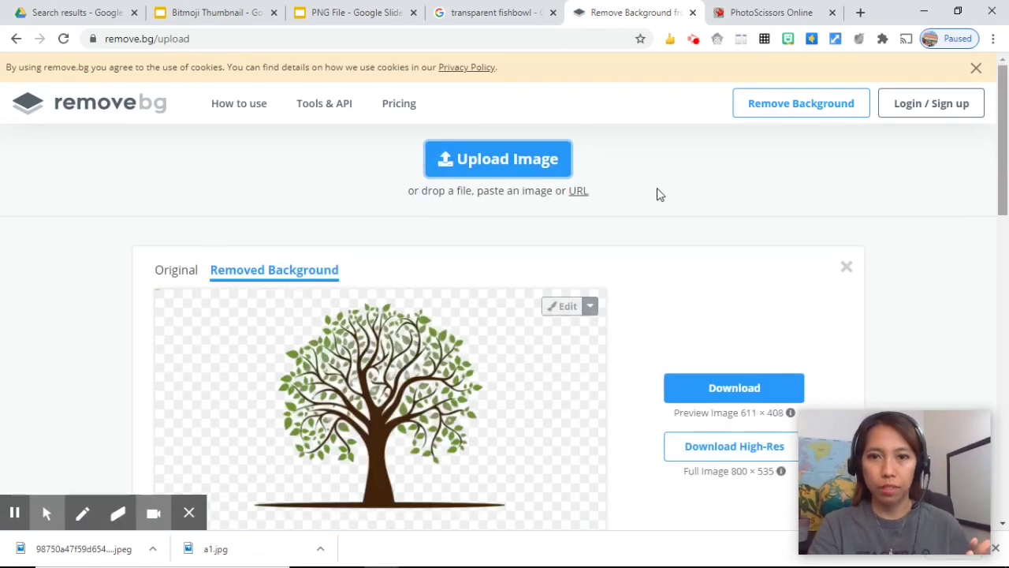
{"action": "left_click", "coordinate": [550, 170]}
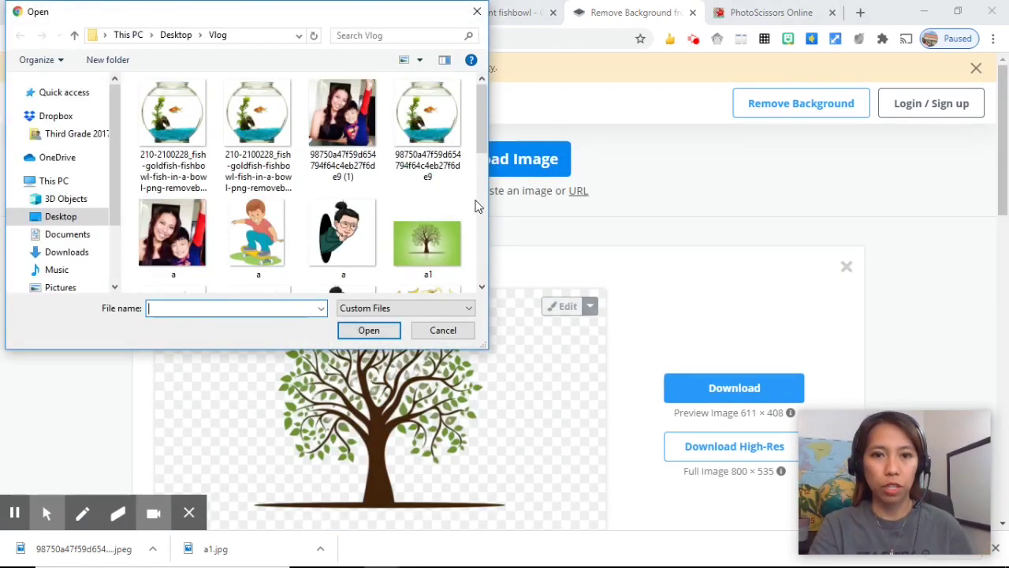
{"action": "scroll", "coordinate": [473, 173], "scroll_direction": "up", "scroll_amount": 2}
{"action": "double_click", "coordinate": [464, 131]}
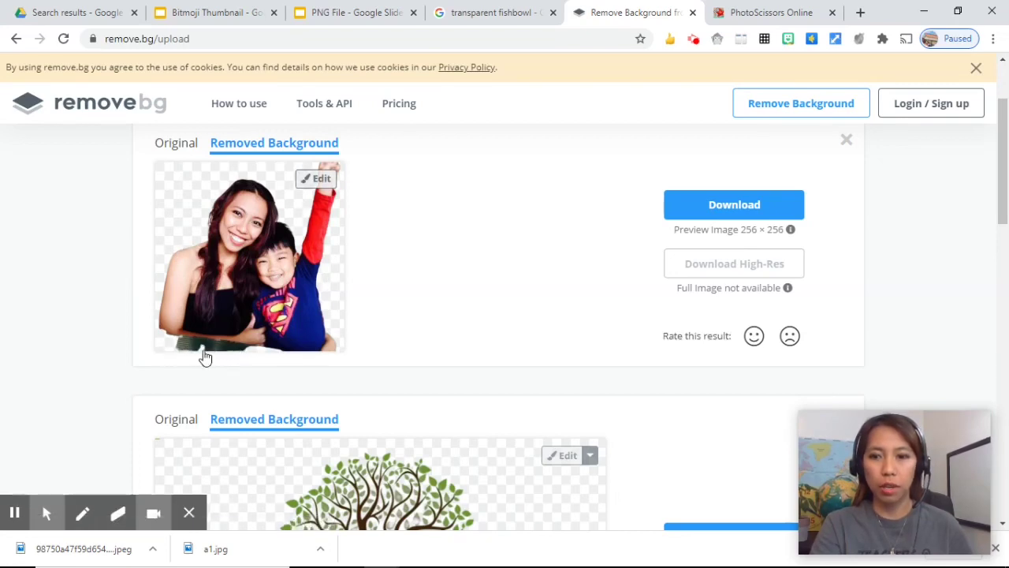
Restart PhotoScissors from its home page with the woman-and-boy photo, then view remove.bg's version
{"action": "left_click", "coordinate": [771, 12]}
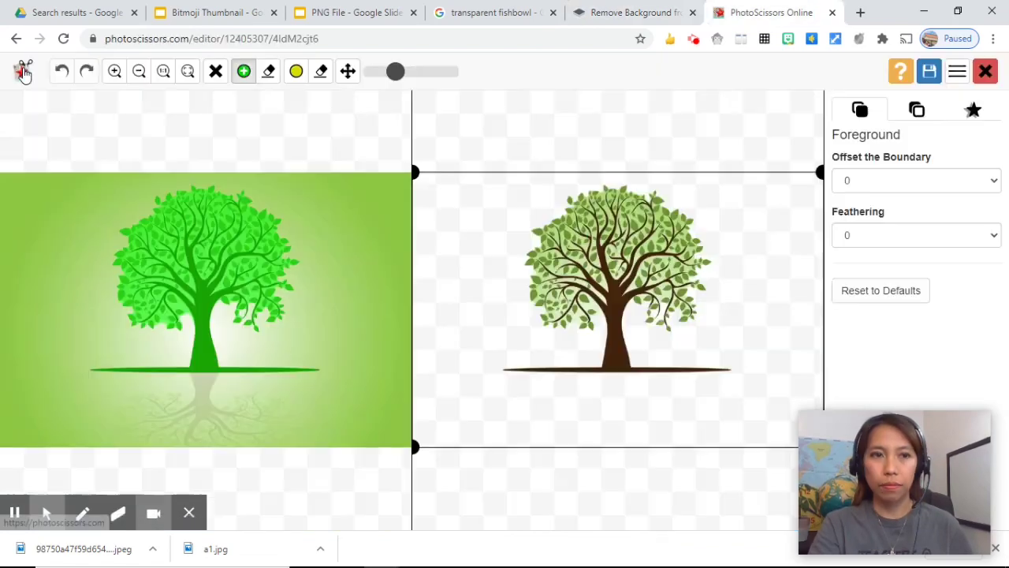
{"action": "left_click", "coordinate": [24, 71]}
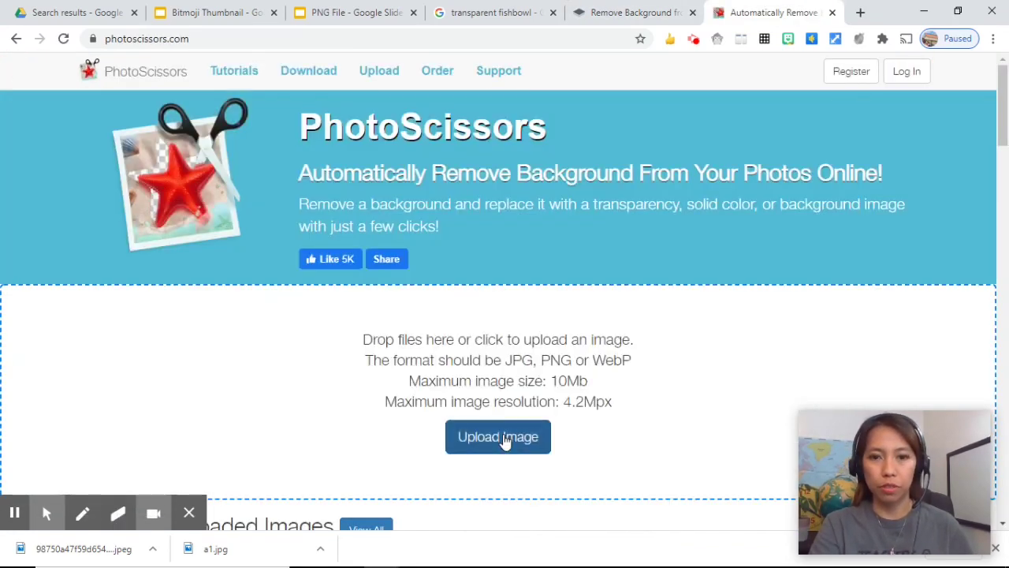
{"action": "left_click", "coordinate": [503, 437]}
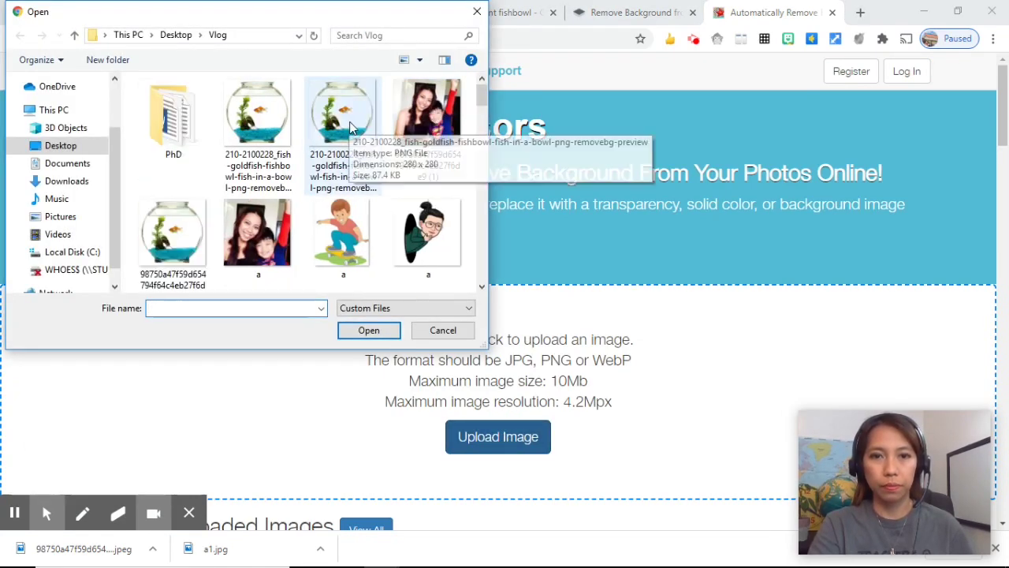
{"action": "double_click", "coordinate": [432, 119]}
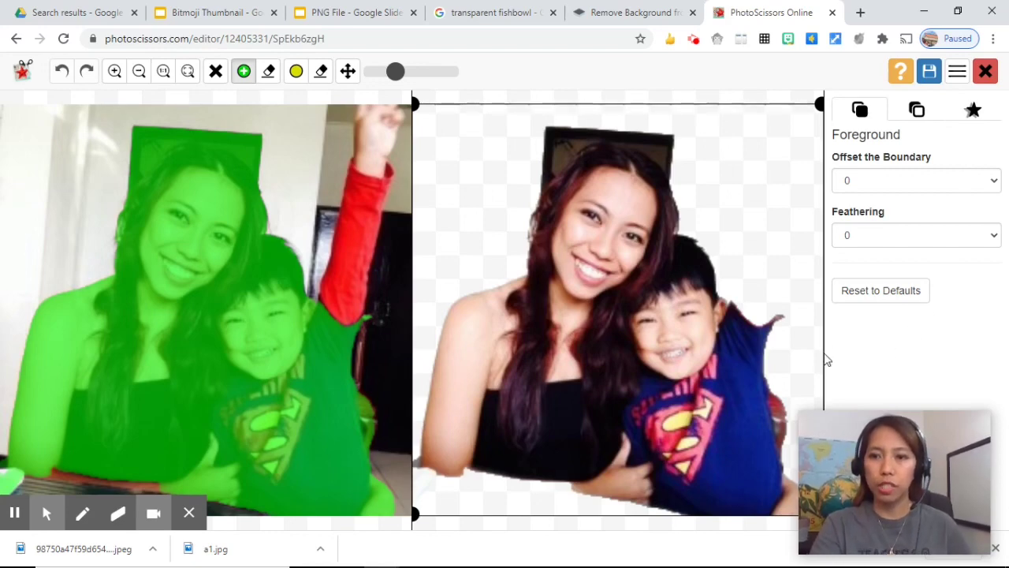
{"action": "left_click", "coordinate": [619, 13]}
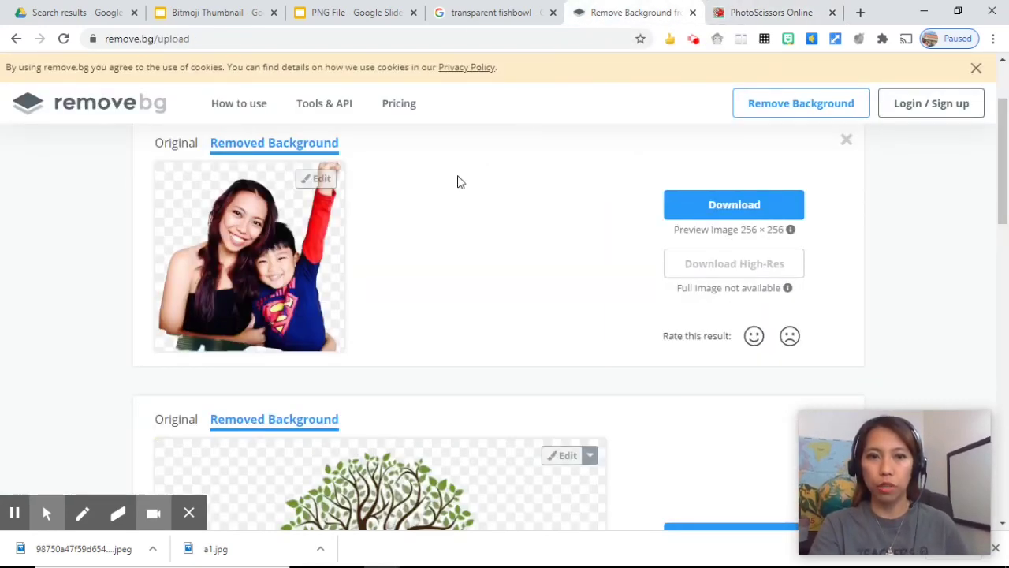
Mark the boy's raised red arm as foreground and erase markings over the dark box above her head
{"action": "left_click", "coordinate": [757, 13]}
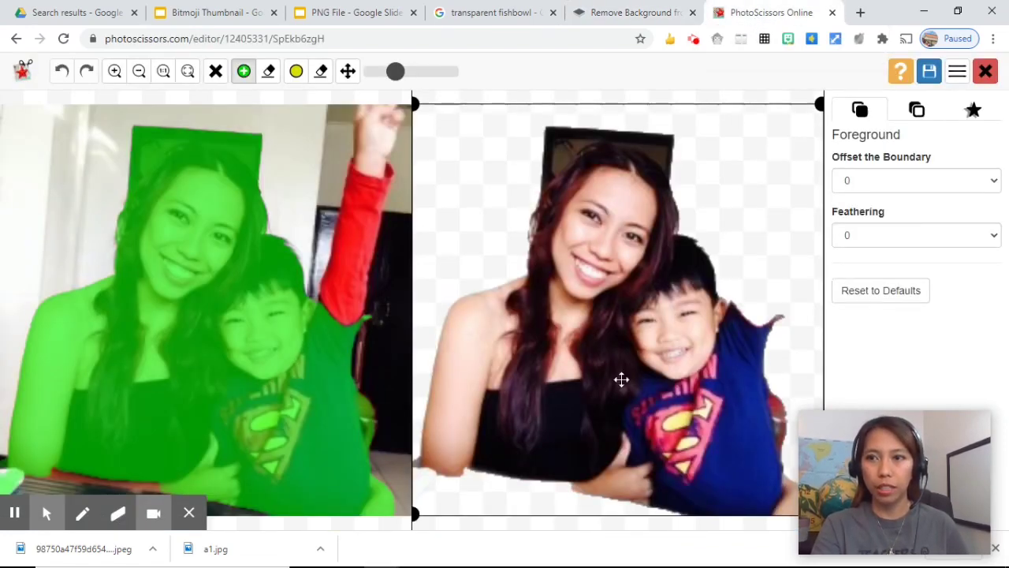
{"action": "left_click", "coordinate": [269, 73]}
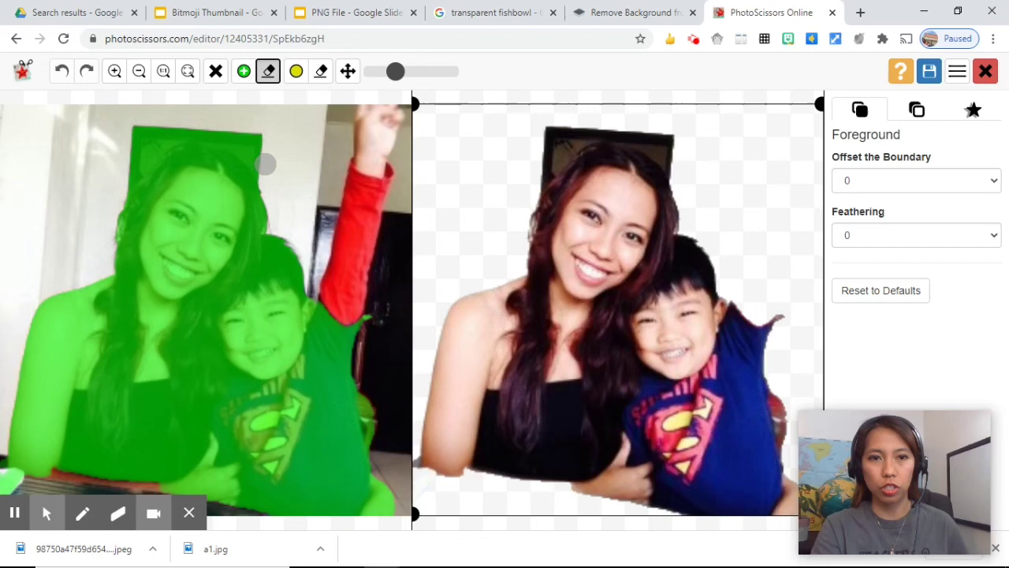
{"action": "mouse_move", "coordinate": [265, 164]}
{"action": "left_mouse_down"}
{"action": "mouse_move", "coordinate": [150, 130]}
{"action": "mouse_move", "coordinate": [277, 139]}
{"action": "left_mouse_up"}
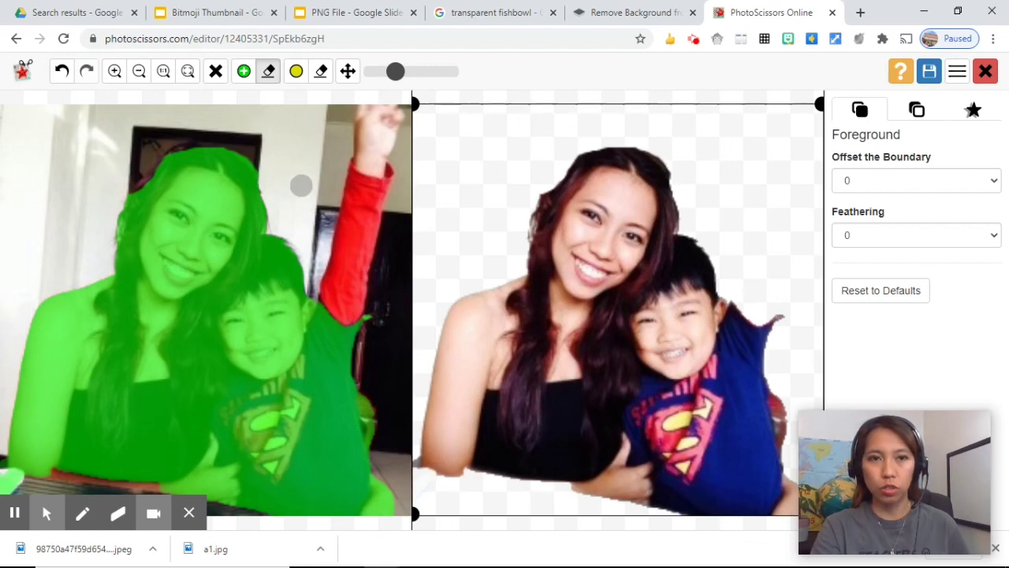
{"action": "key", "text": "h"}
{"action": "left_click", "coordinate": [245, 73]}
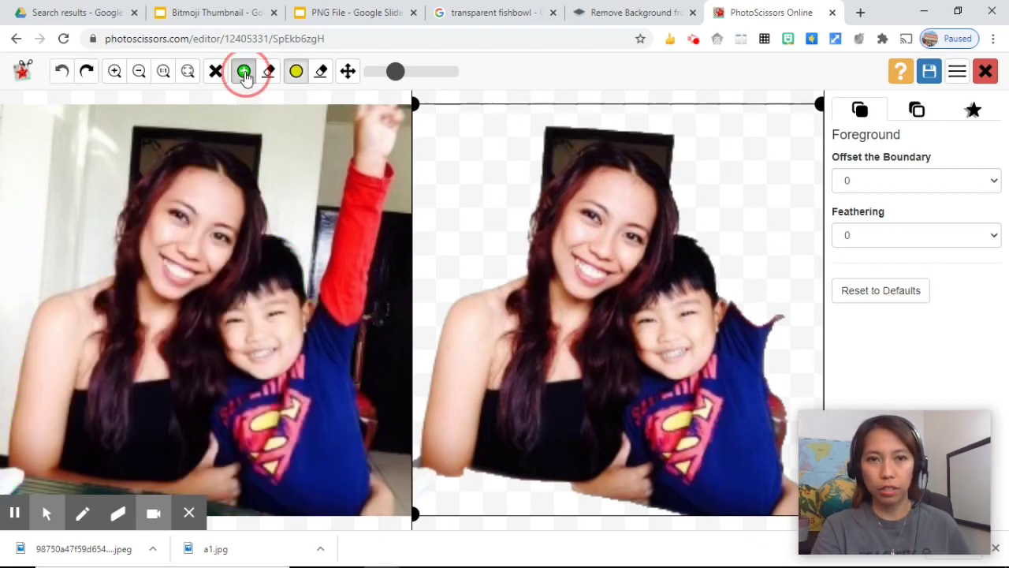
{"action": "mouse_move", "coordinate": [345, 316]}
{"action": "left_mouse_down"}
{"action": "mouse_move", "coordinate": [376, 171]}
{"action": "mouse_move", "coordinate": [375, 226]}
{"action": "left_mouse_up"}
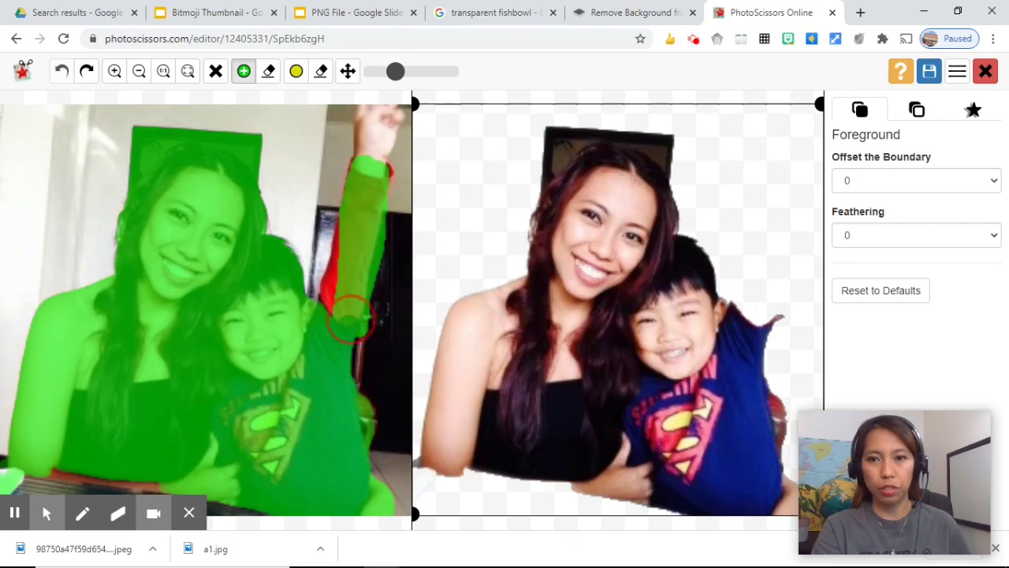
{"action": "mouse_move", "coordinate": [335, 307]}
{"action": "left_mouse_down"}
{"action": "mouse_move", "coordinate": [349, 157]}
{"action": "mouse_move", "coordinate": [360, 118]}
{"action": "mouse_move", "coordinate": [387, 113]}
{"action": "mouse_move", "coordinate": [383, 180]}
{"action": "mouse_move", "coordinate": [369, 150]}
{"action": "left_mouse_up"}
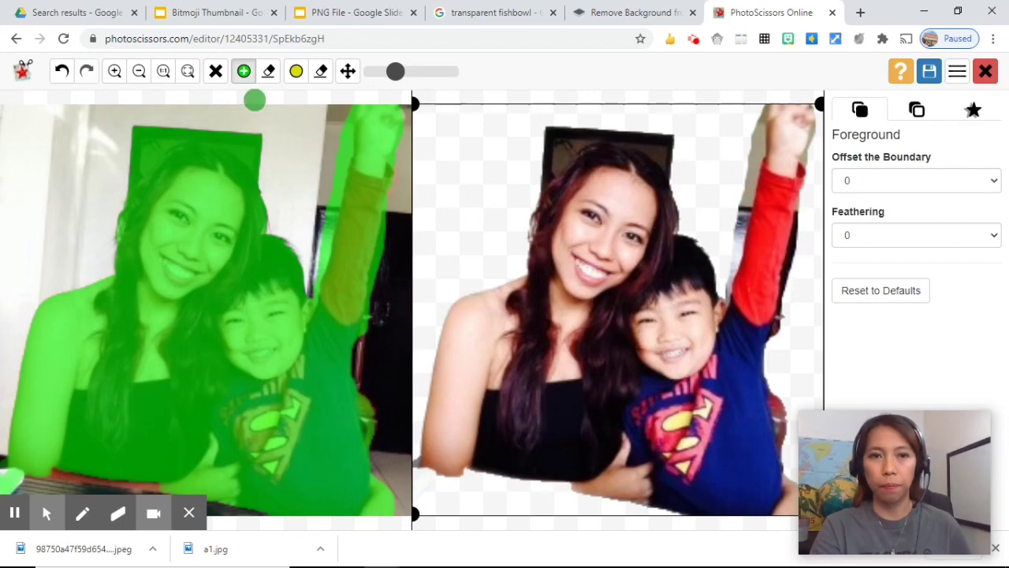
{"action": "key", "text": "e"}
{"action": "left_click_drag", "start_coordinate": [292, 112], "coordinate": [286, 161]}
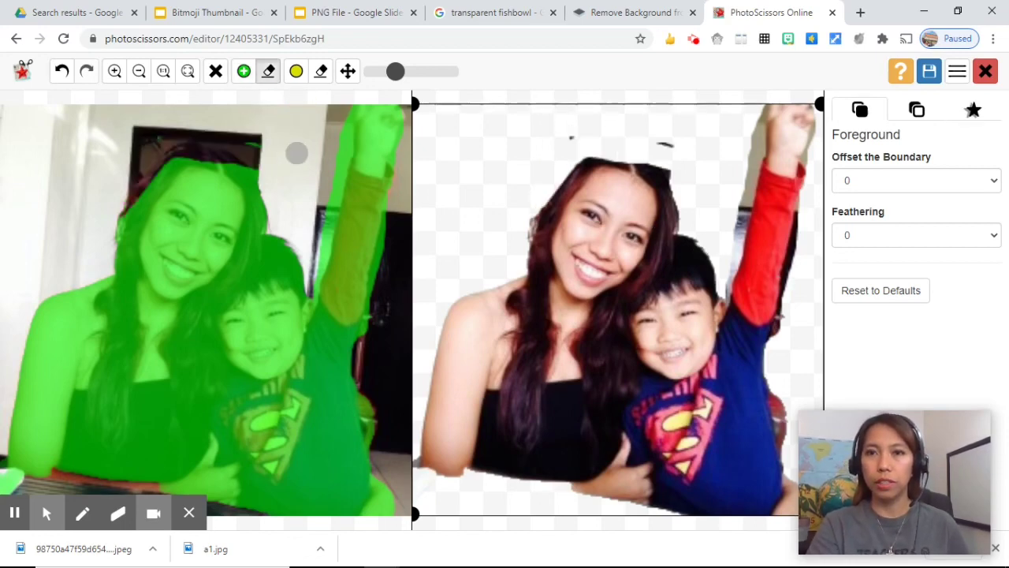
In remove.bg's editor, erase leftover bits at the lower left of the photo cutout
{"action": "left_click", "coordinate": [633, 15]}
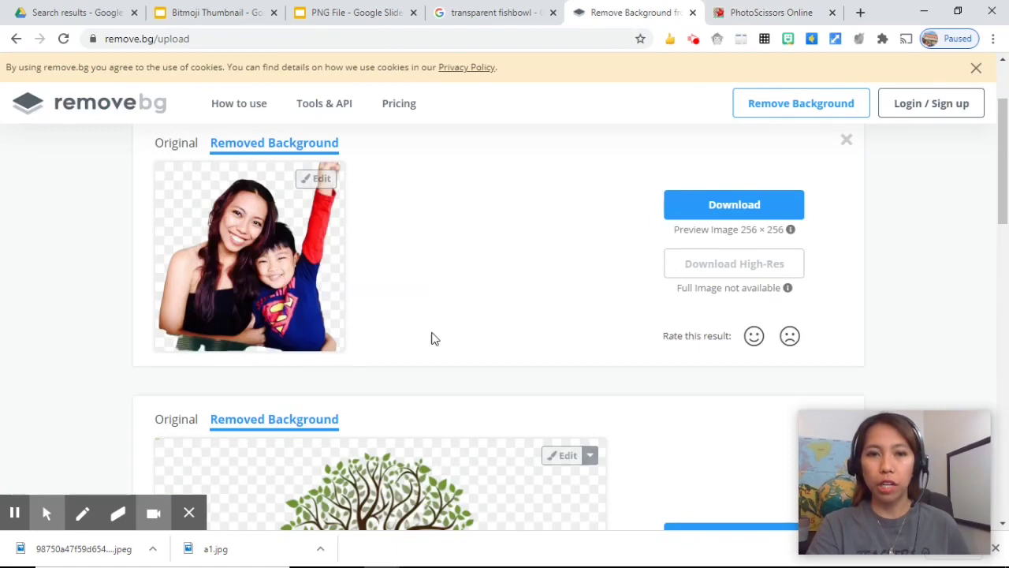
{"action": "left_click", "coordinate": [315, 180]}
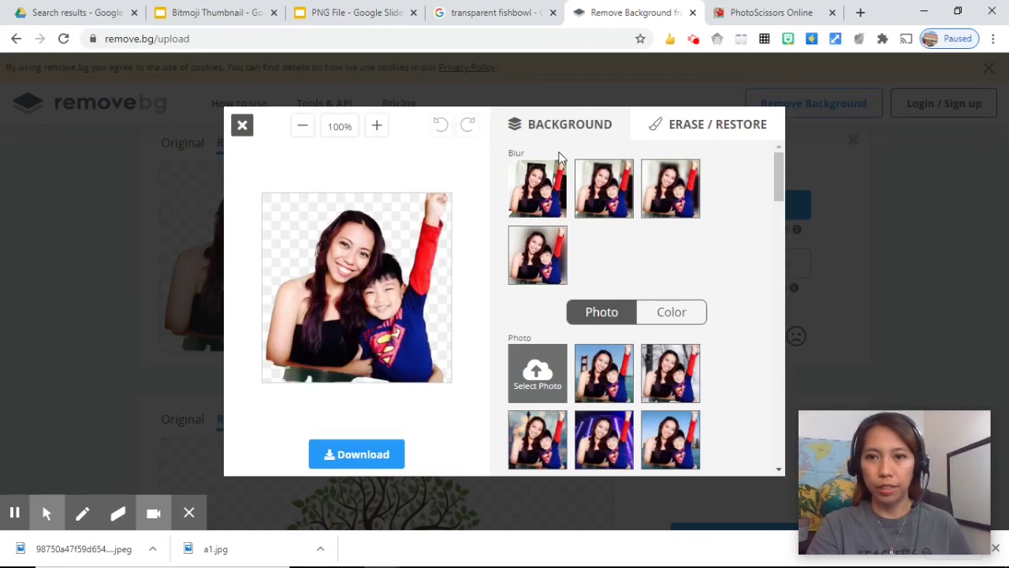
{"action": "left_click", "coordinate": [672, 126]}
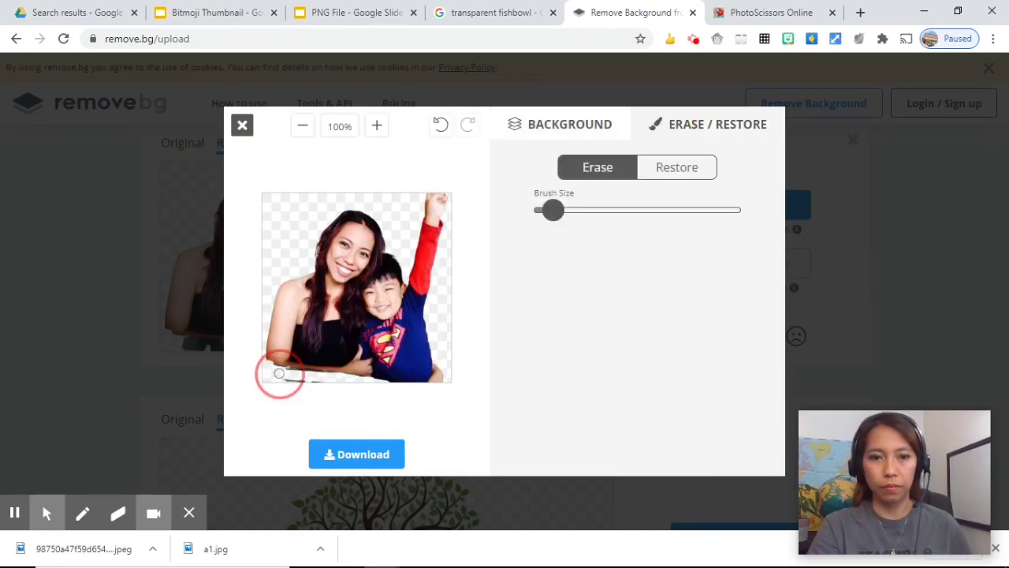
{"action": "mouse_move", "coordinate": [277, 371]}
{"action": "left_mouse_down"}
{"action": "mouse_move", "coordinate": [331, 371]}
{"action": "mouse_move", "coordinate": [280, 385]}
{"action": "left_mouse_up"}
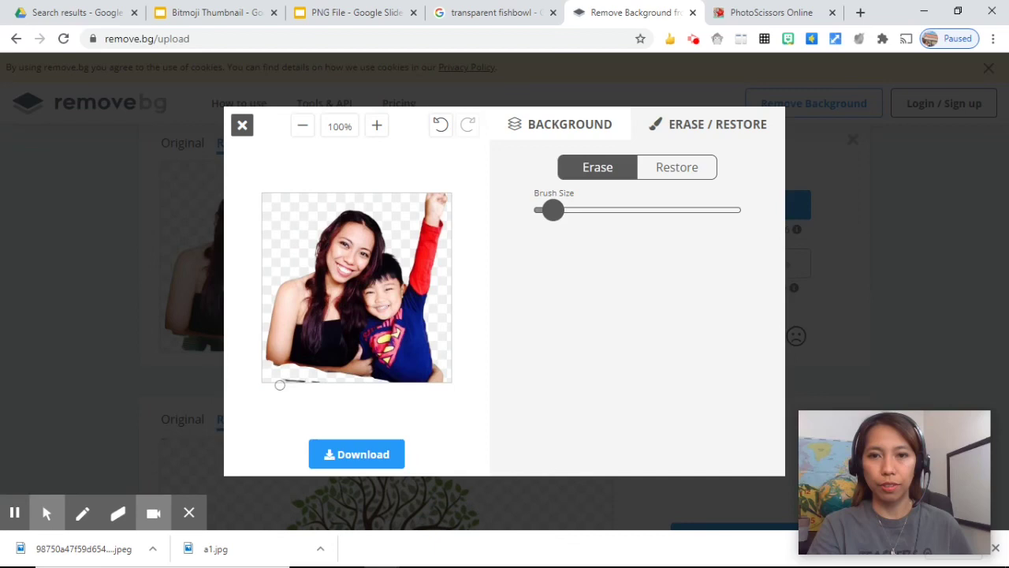
Preview a bridge photo backdrop, revert to transparent, then bring up the result's copy options
{"action": "left_click", "coordinate": [561, 130]}
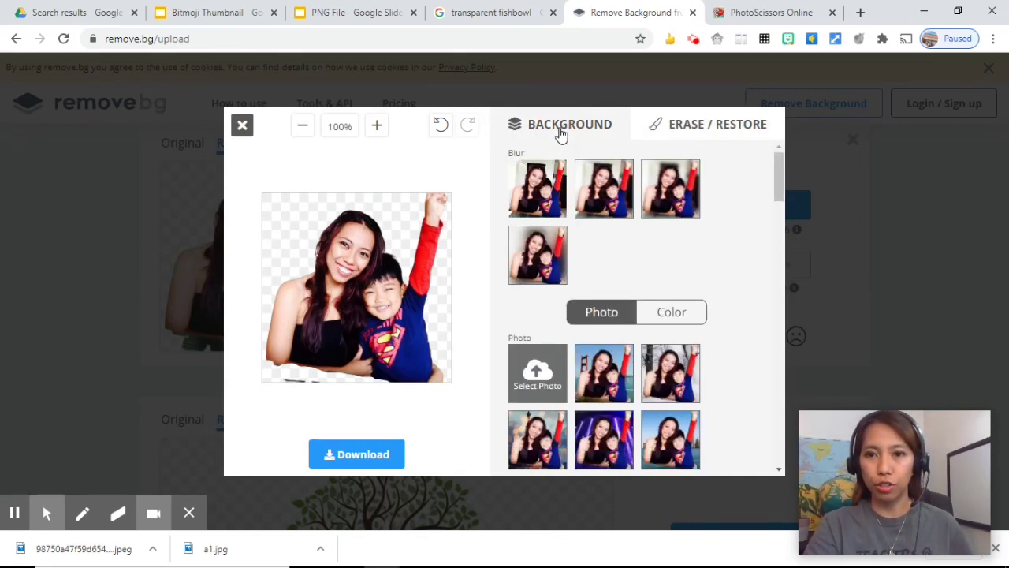
{"action": "left_click", "coordinate": [777, 187]}
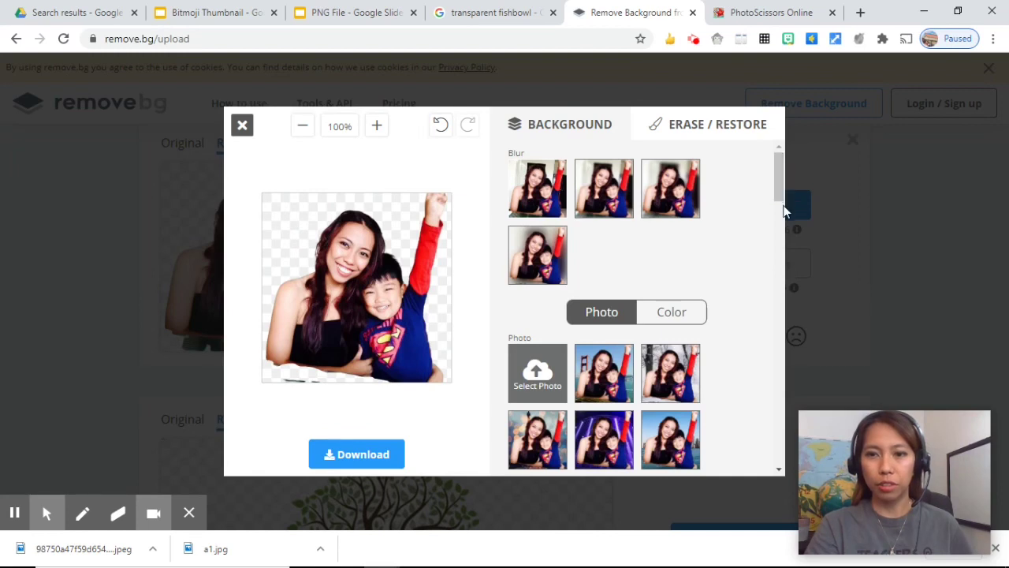
{"action": "left_click_drag", "start_coordinate": [777, 191], "coordinate": [777, 199]}
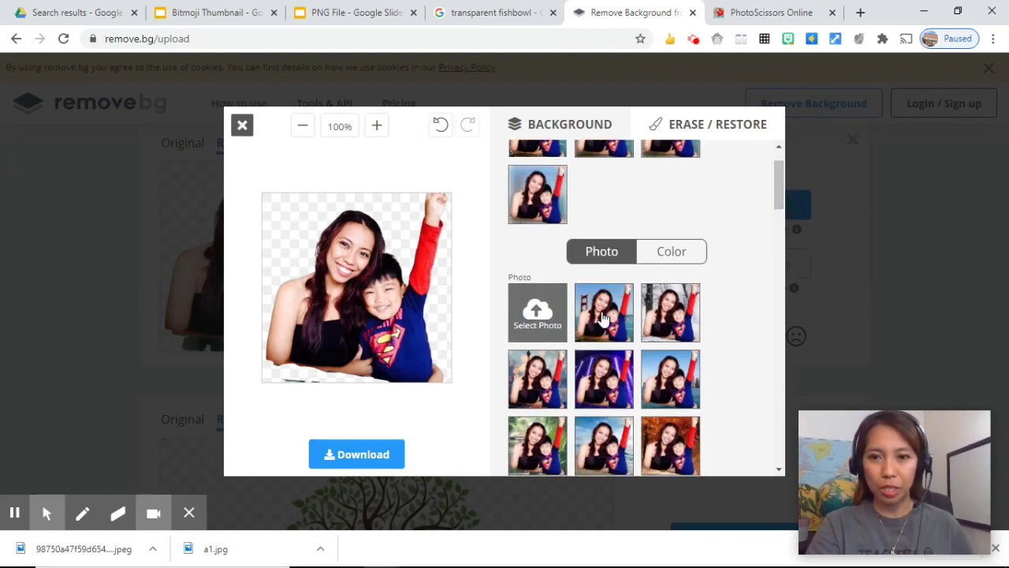
{"action": "left_click", "coordinate": [603, 317]}
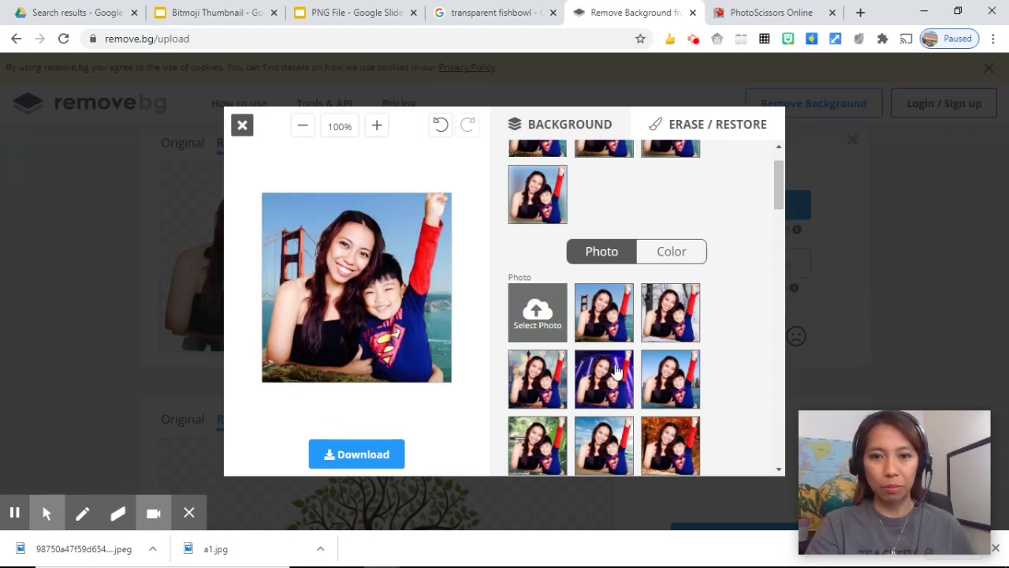
{"action": "left_click", "coordinate": [607, 397]}
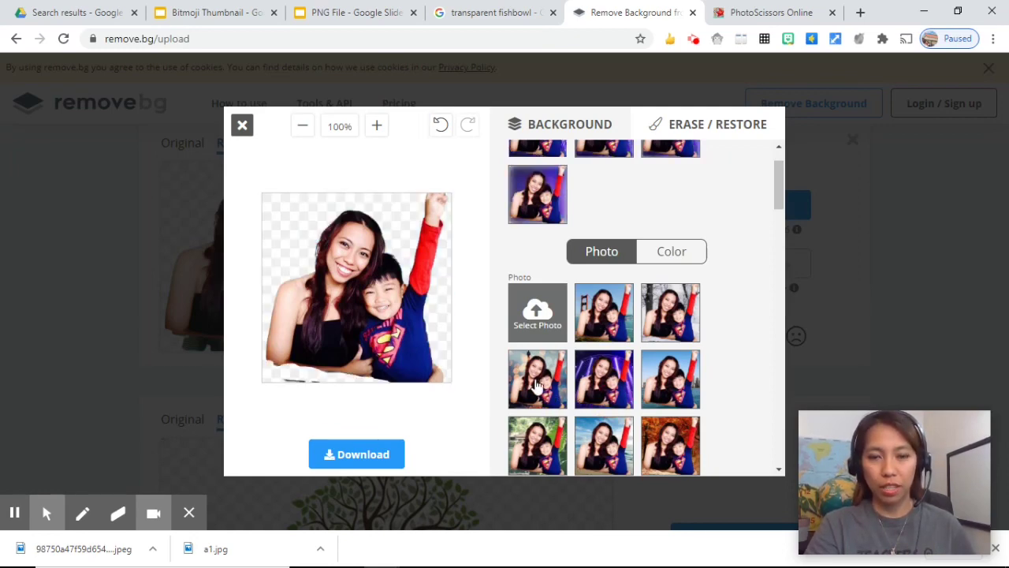
{"action": "left_click", "coordinate": [243, 127]}
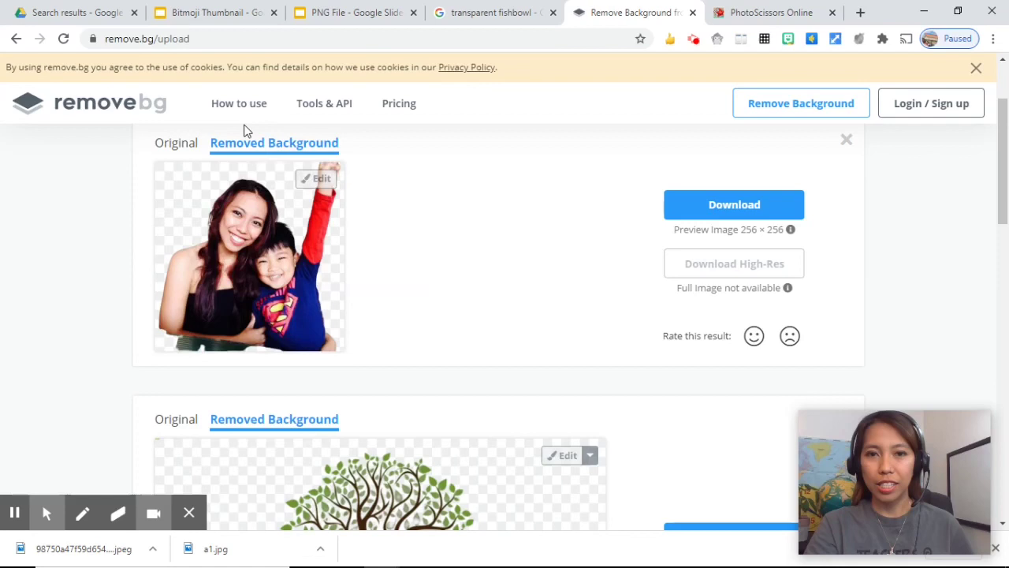
{"action": "right_click", "coordinate": [278, 253]}
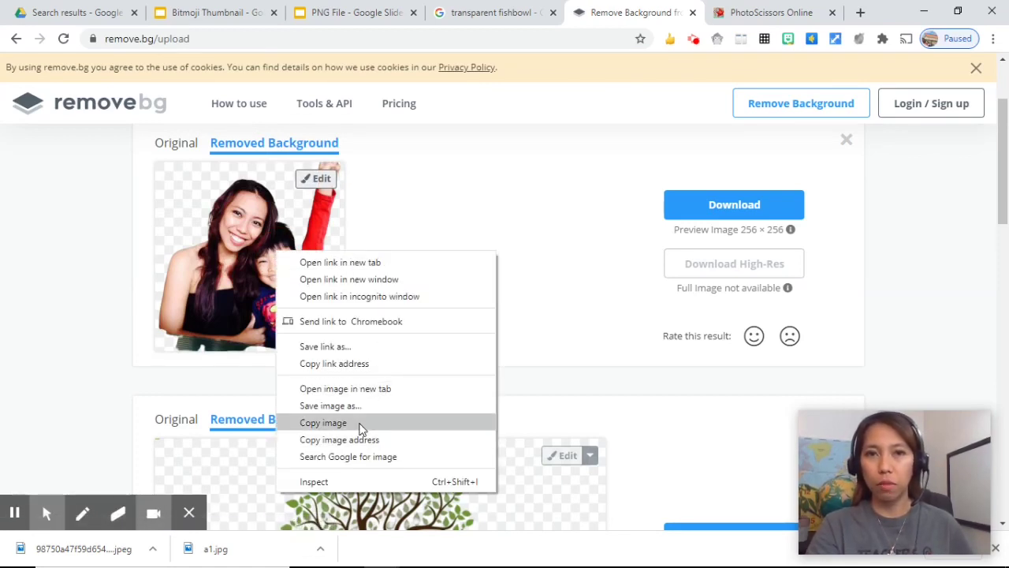
Copy the cut-out photo and return to the PNG File presentation in Google Slides
{"action": "left_click", "coordinate": [352, 21]}
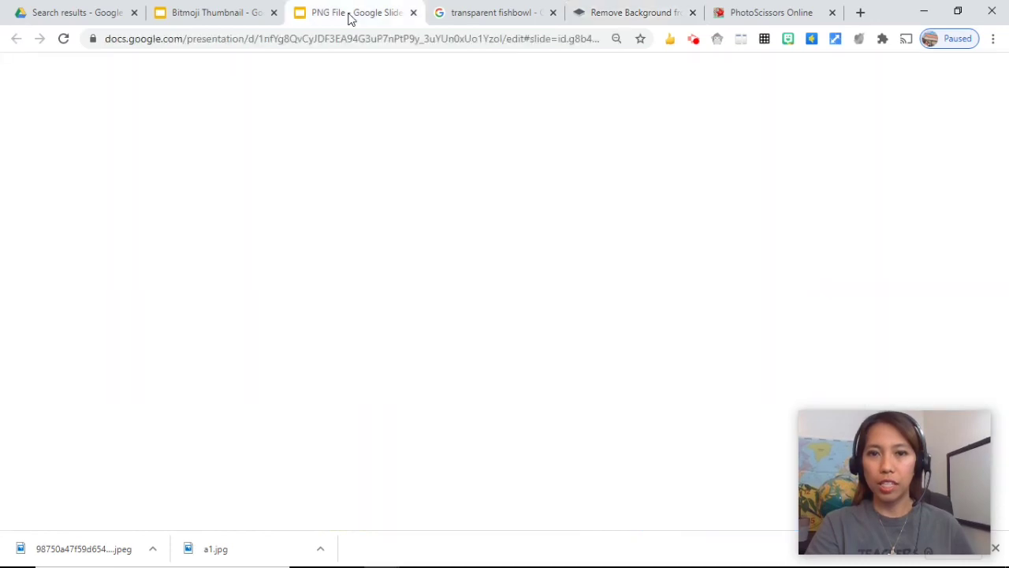